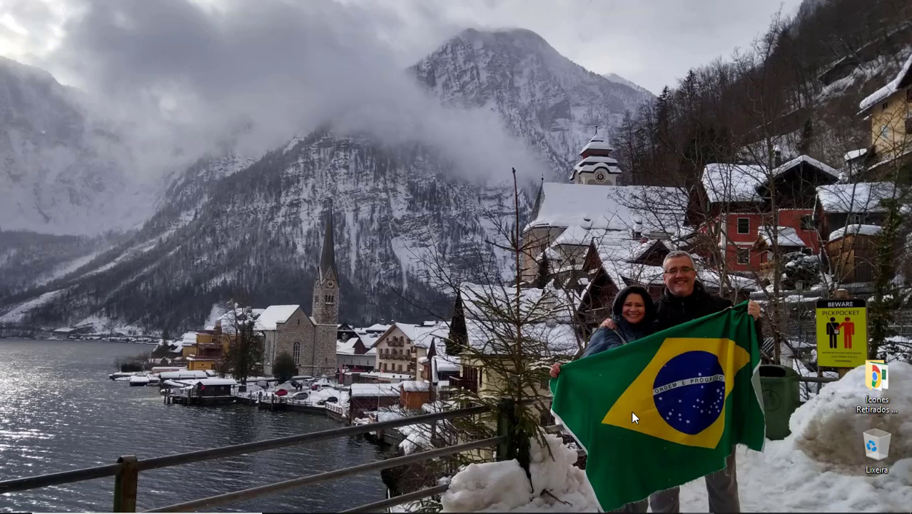
# Step: Switch to the Solução.xlsx workbook in Excel and review the dated product blocks on the Planilha7 sheet
pyautogui.moveTo(671, 499)
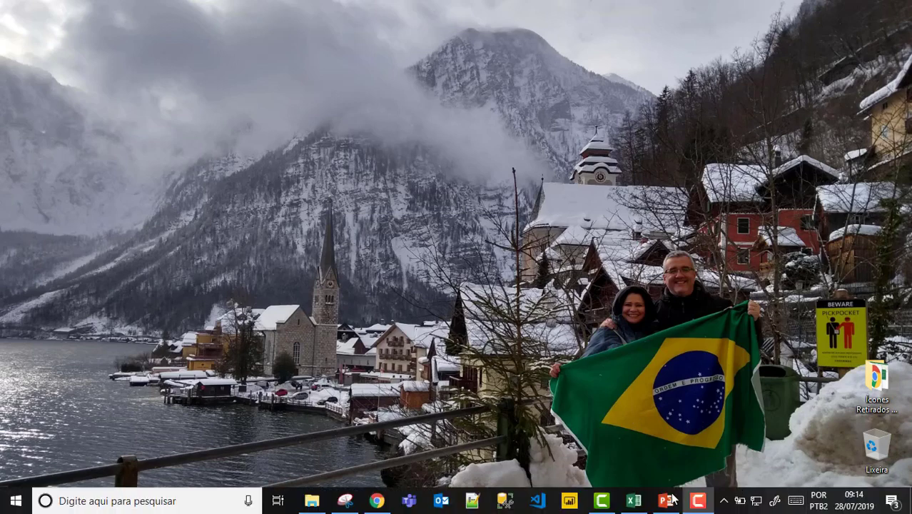
pyautogui.click(633, 499)
pyautogui.click(314, 267)
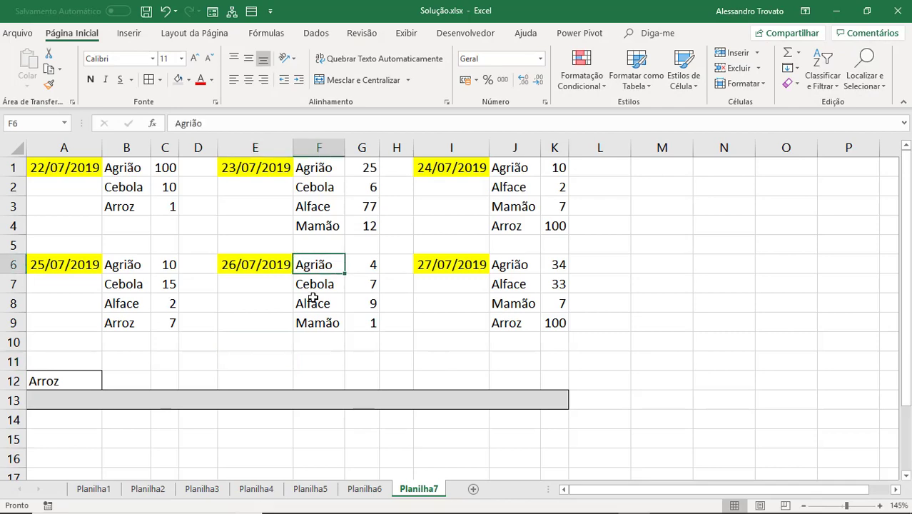
pyautogui.click(358, 345)
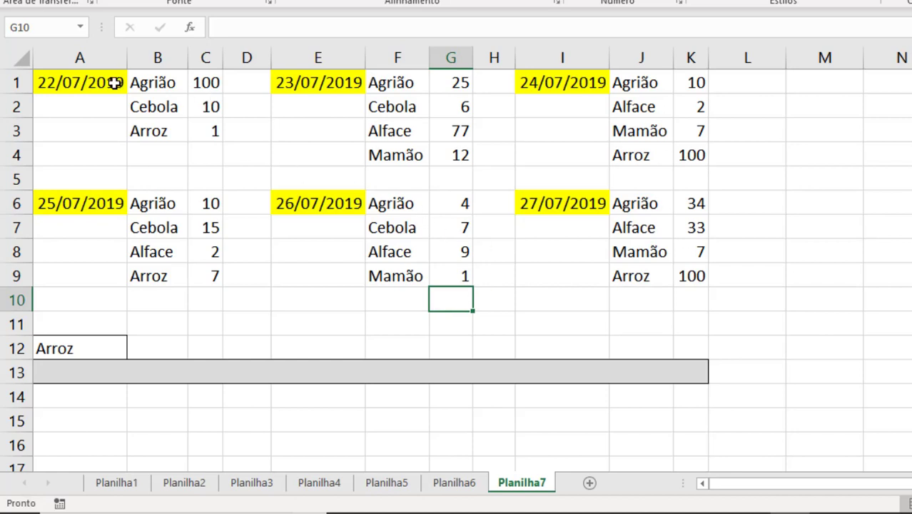
pyautogui.moveTo(102, 83); pyautogui.dragTo(183, 133)
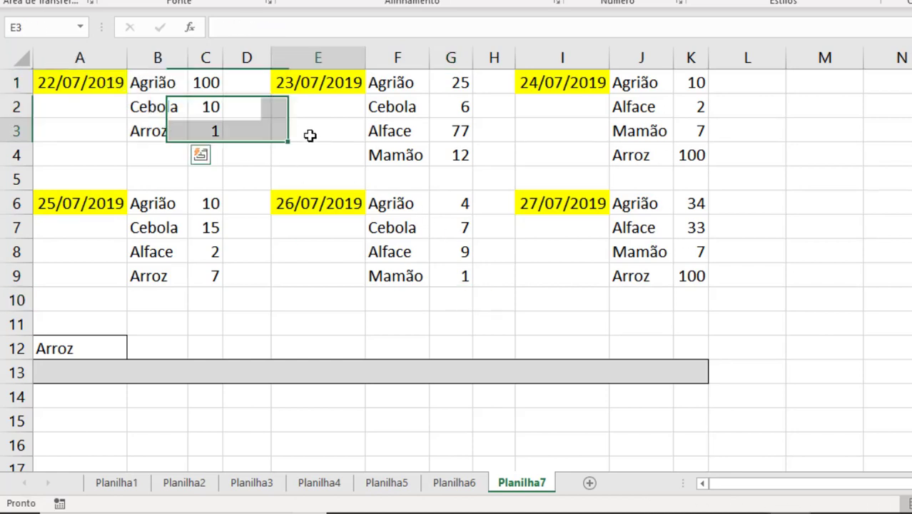
pyautogui.click(326, 87)
pyautogui.click(622, 126)
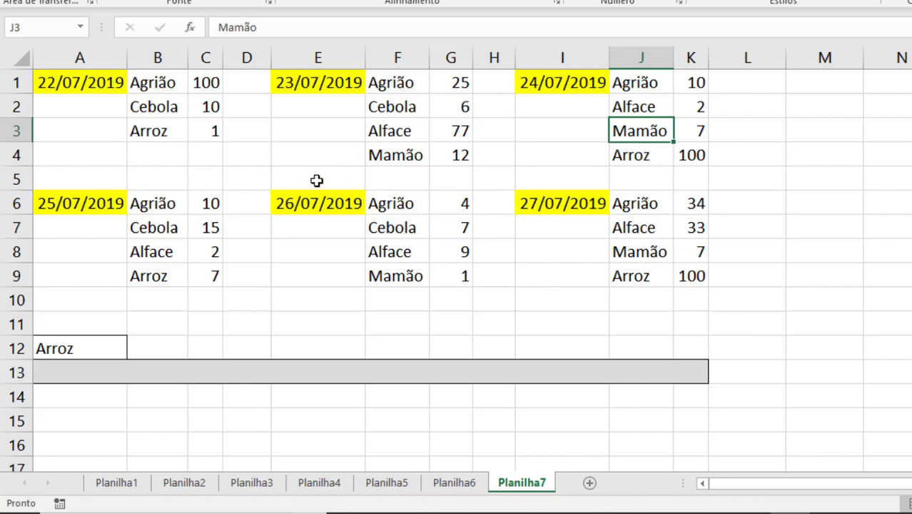
pyautogui.click(850, 196)
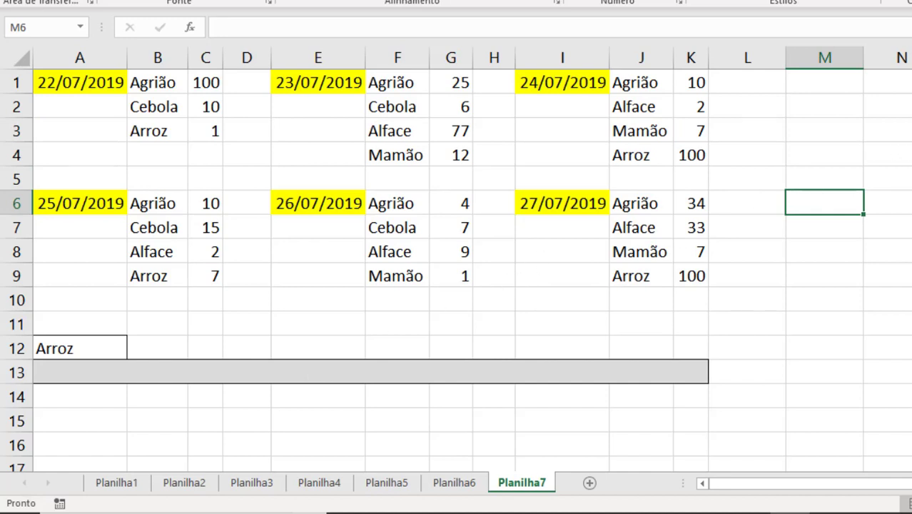
# Step: Note the function names SOMASES in cell M3 and DESLOC in cell M4
pyautogui.click(845, 136)
pyautogui.write('SOMASES')
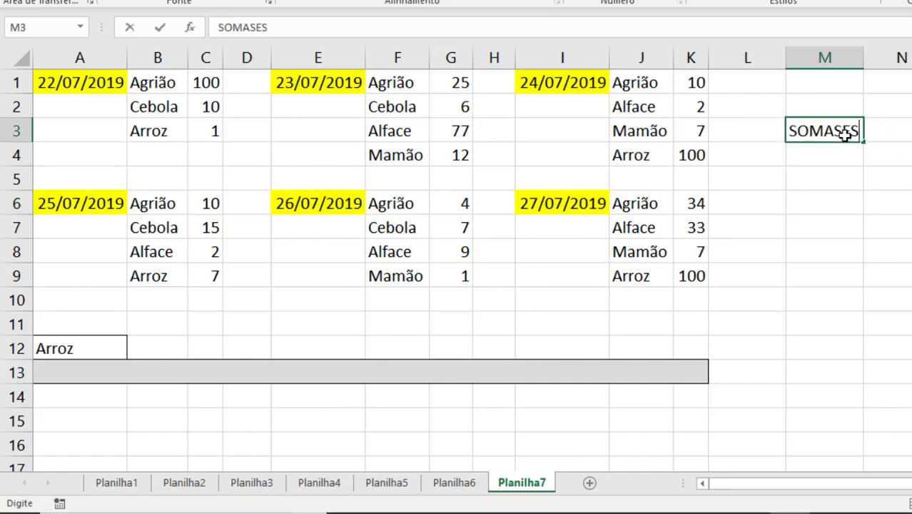
pyautogui.press('Return')
pyautogui.write('DESLOC')
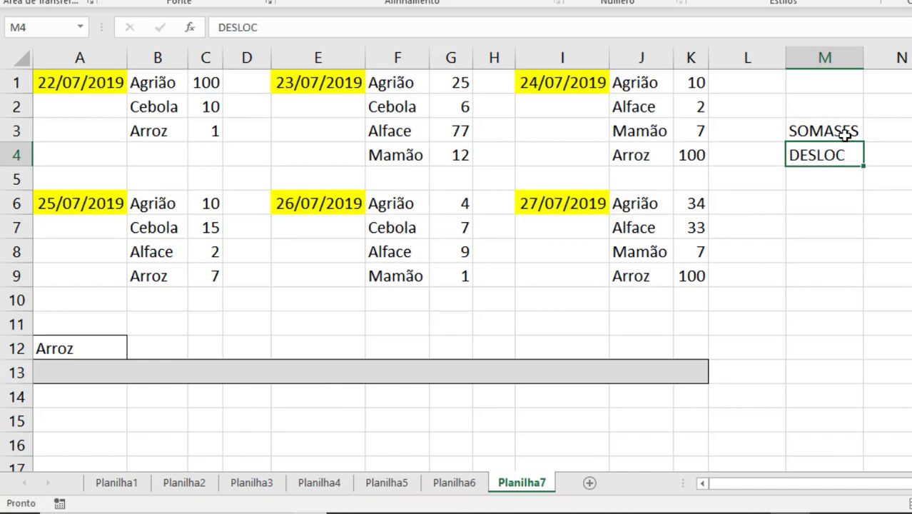
pyautogui.press('Return')
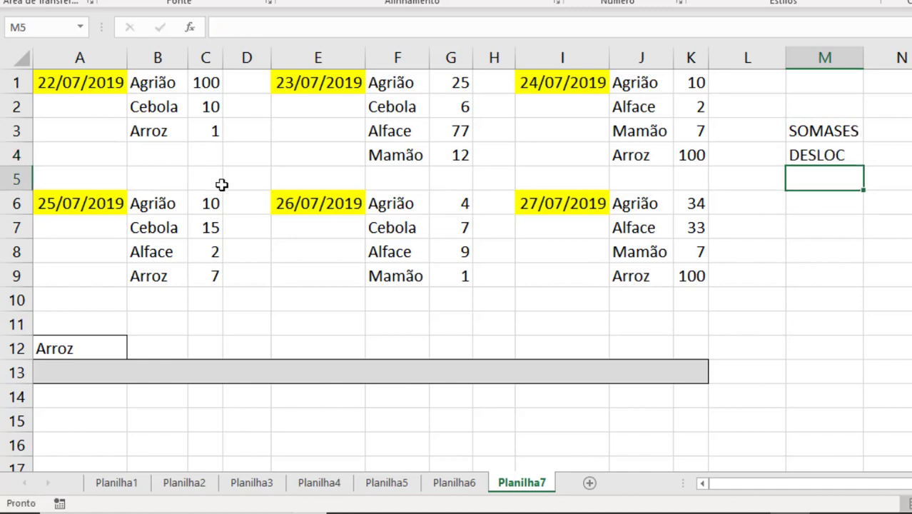
# Step: Examine the search item in A12 and the products and quantities in the 22/07/2019 block
pyautogui.click(148, 156)
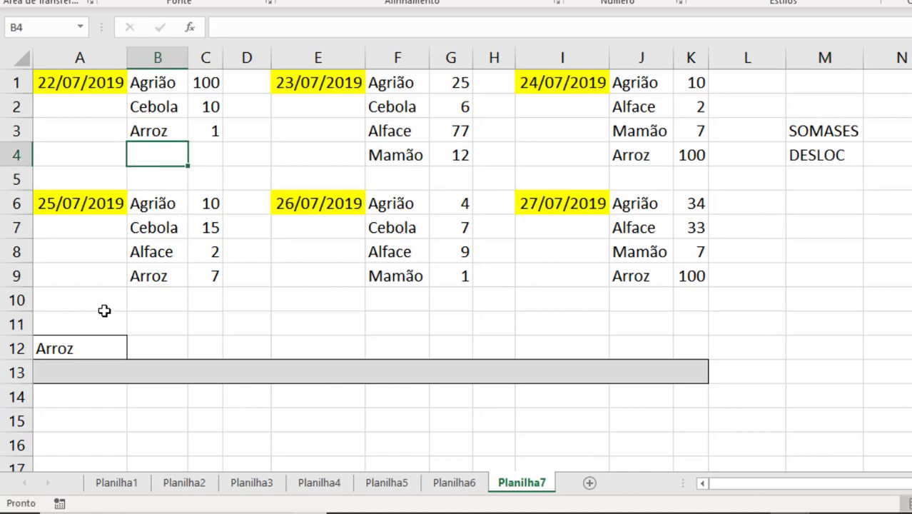
pyautogui.click(79, 347)
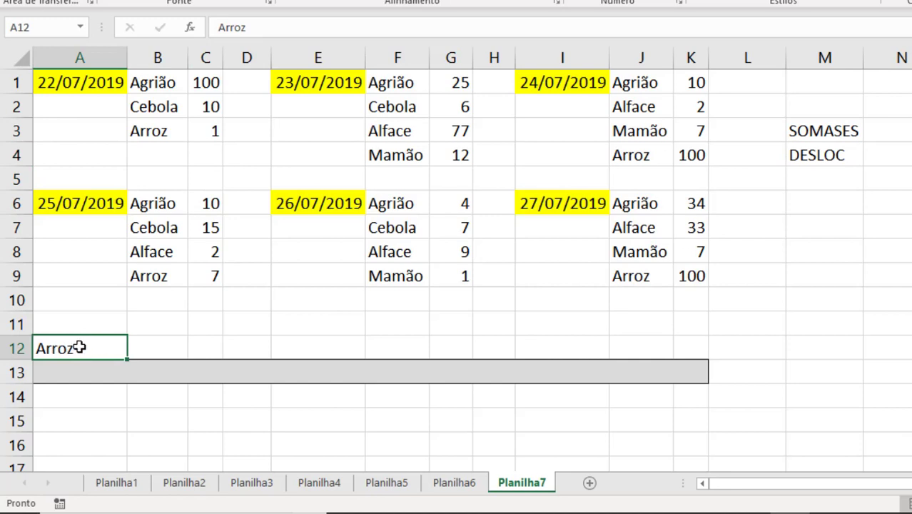
pyautogui.click(169, 83)
pyautogui.click(201, 83)
pyautogui.click(202, 107)
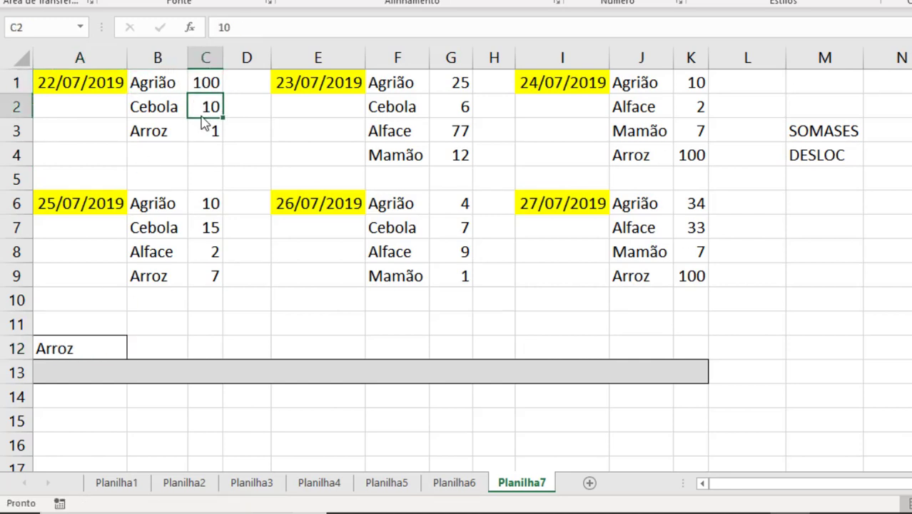
pyautogui.click(161, 131)
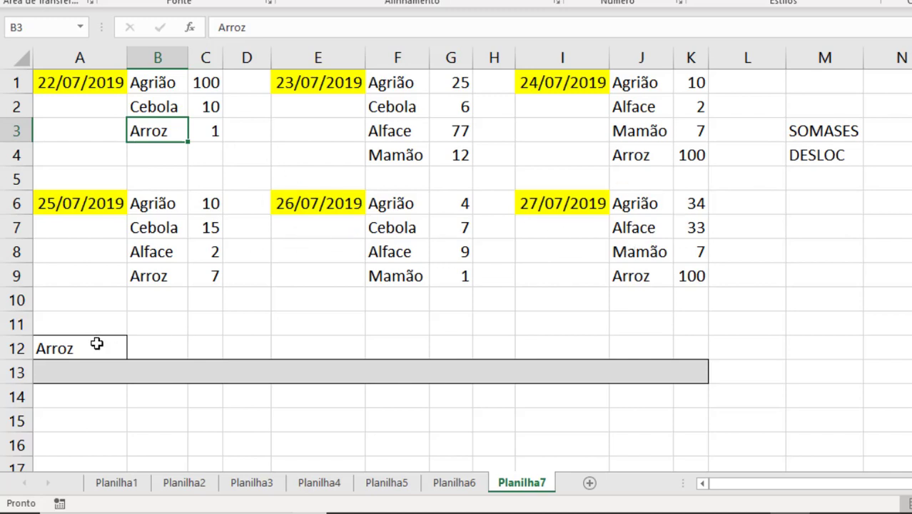
pyautogui.click(114, 377)
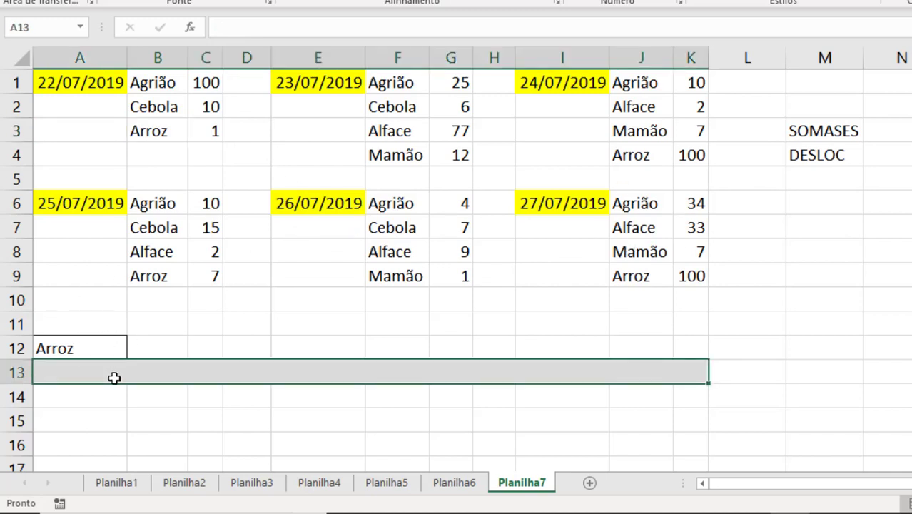
pyautogui.write('=som')
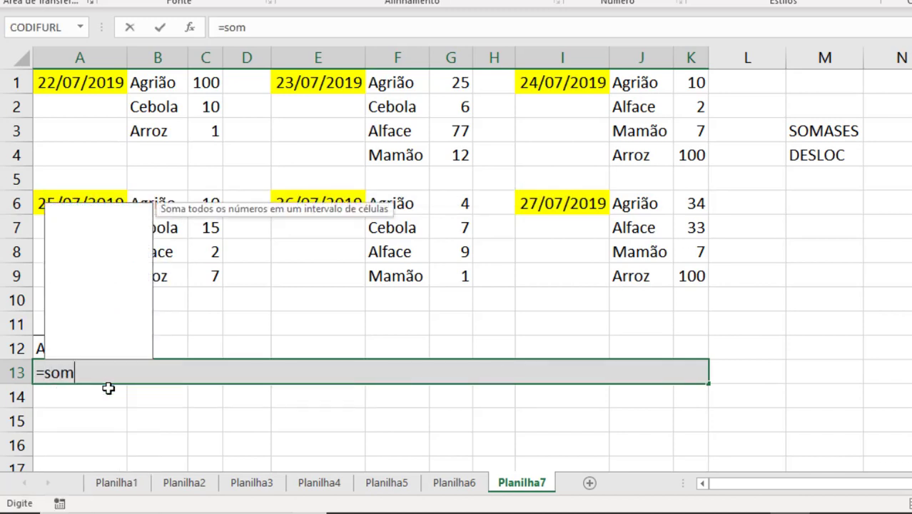
pyautogui.write('ases')
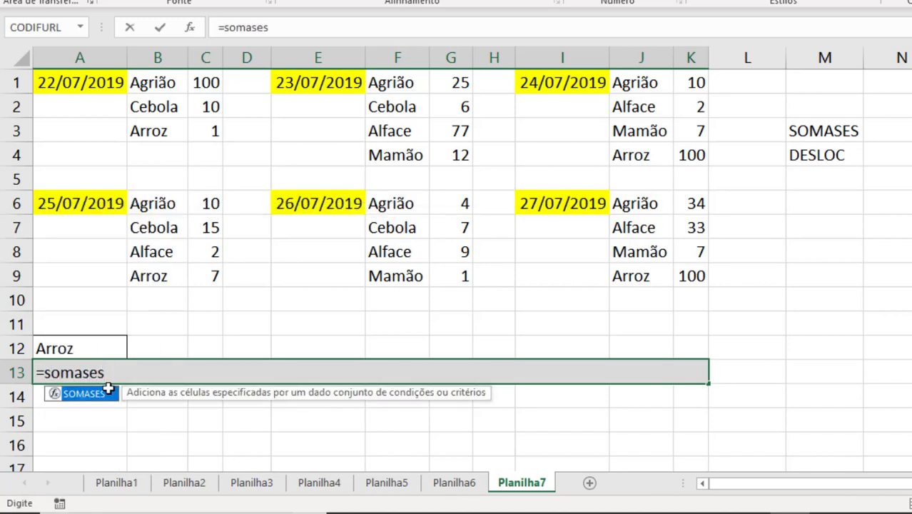
pyautogui.write('(')
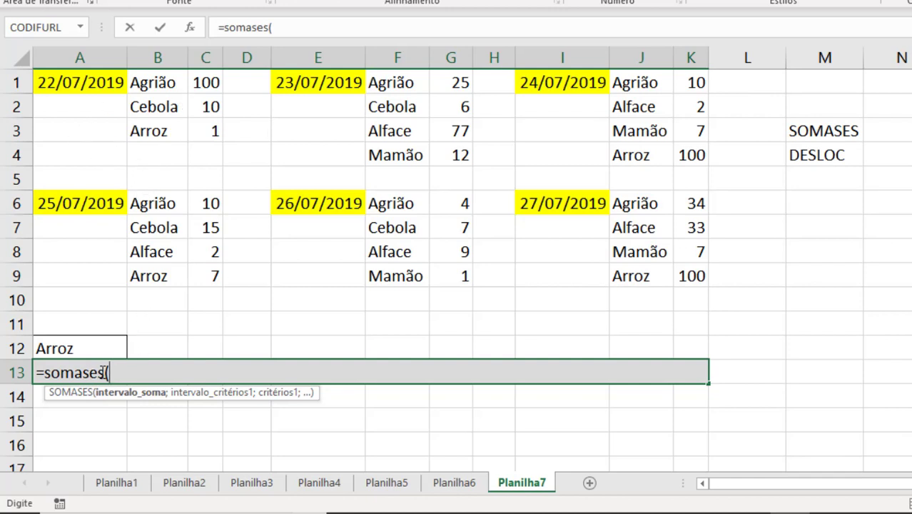
pyautogui.press('Escape')
# Step: Enter =SOMASE(B1:B3;A12;C1:C3) in the merged cell A13 and compare it with the Arroz quantity in C3
pyautogui.write('=se')
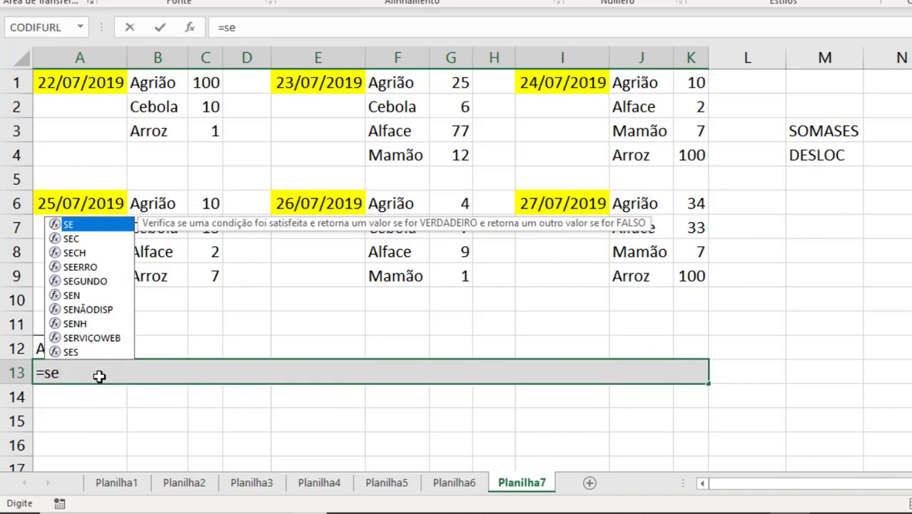
pyautogui.press('BackSpace')
pyautogui.write('omases(')
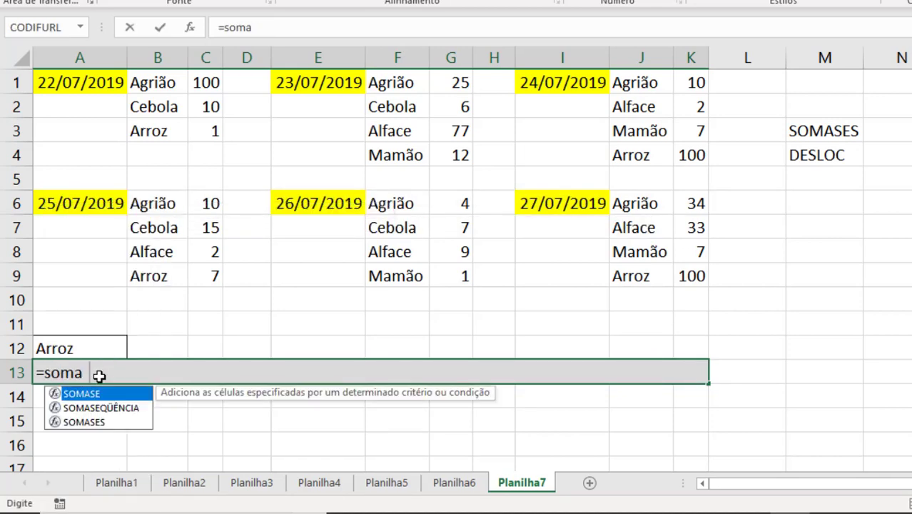
pyautogui.press('BackSpace')
pyautogui.press('BackSpace')
pyautogui.write('(')
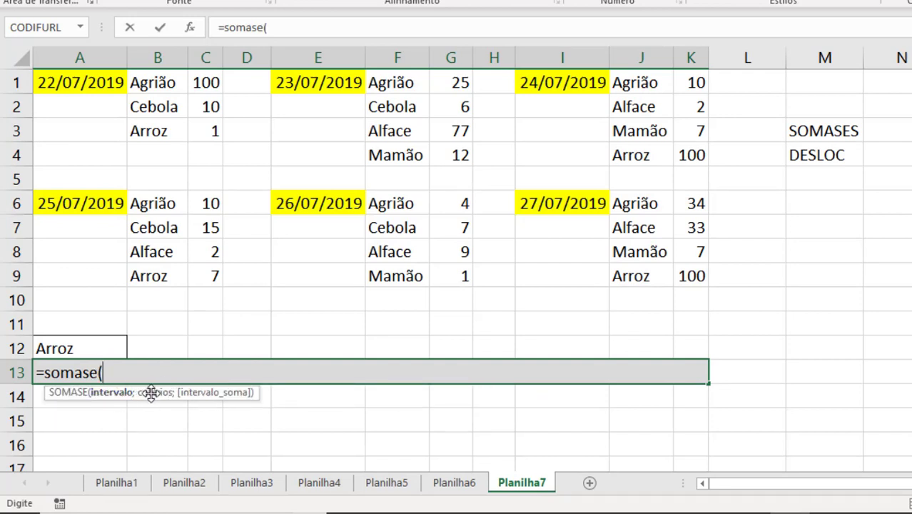
pyautogui.moveTo(152, 85); pyautogui.dragTo(151, 128)
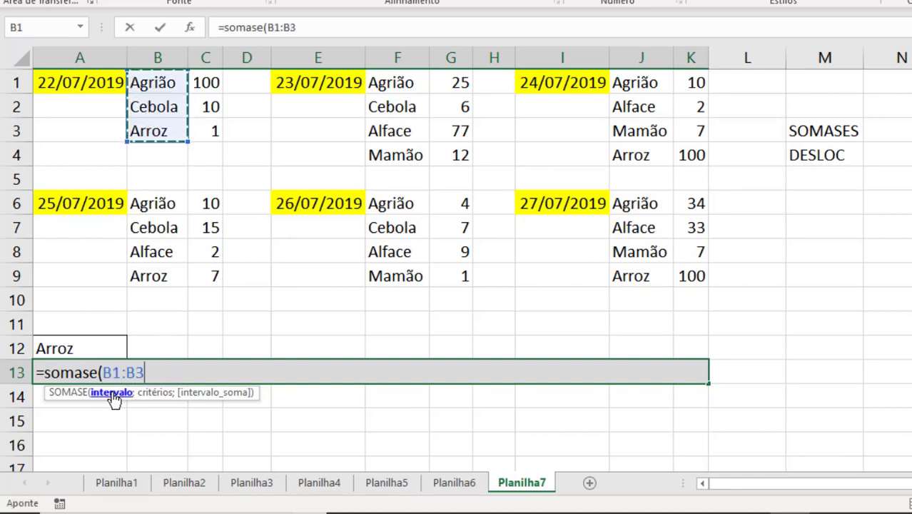
pyautogui.write(';')
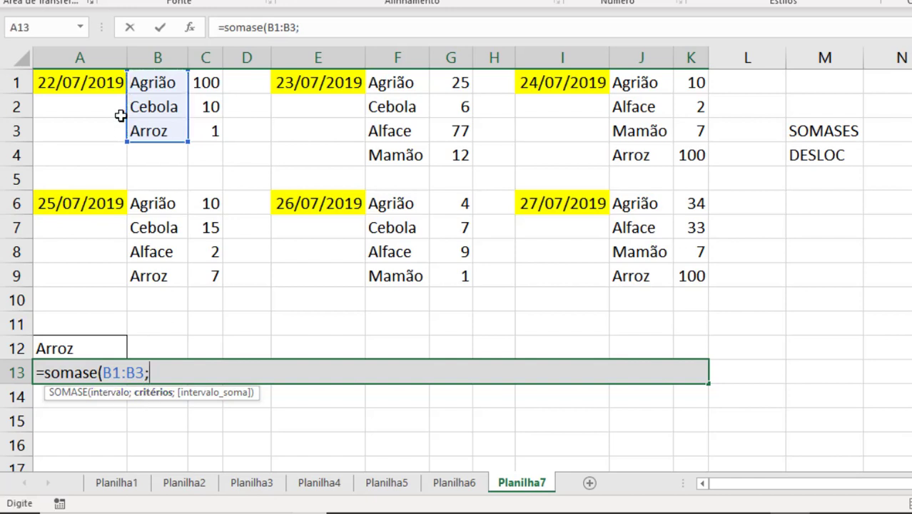
pyautogui.click(107, 345)
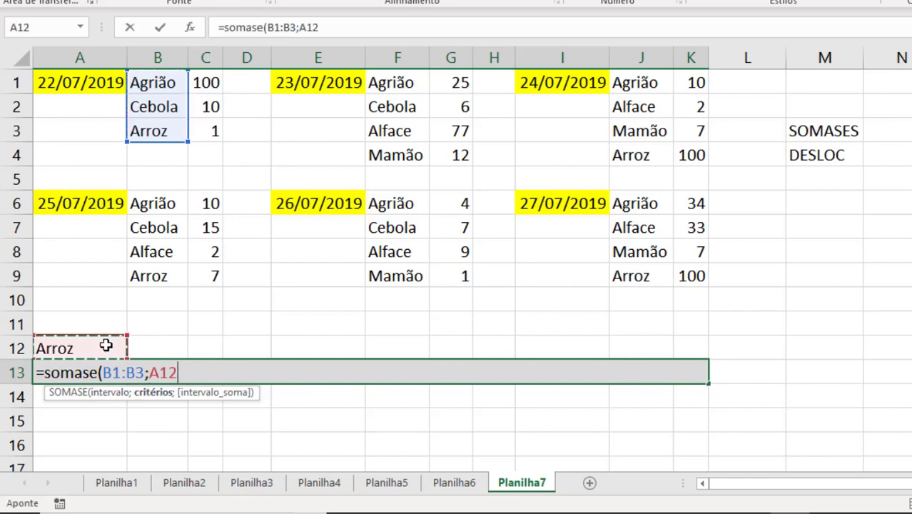
pyautogui.write(';')
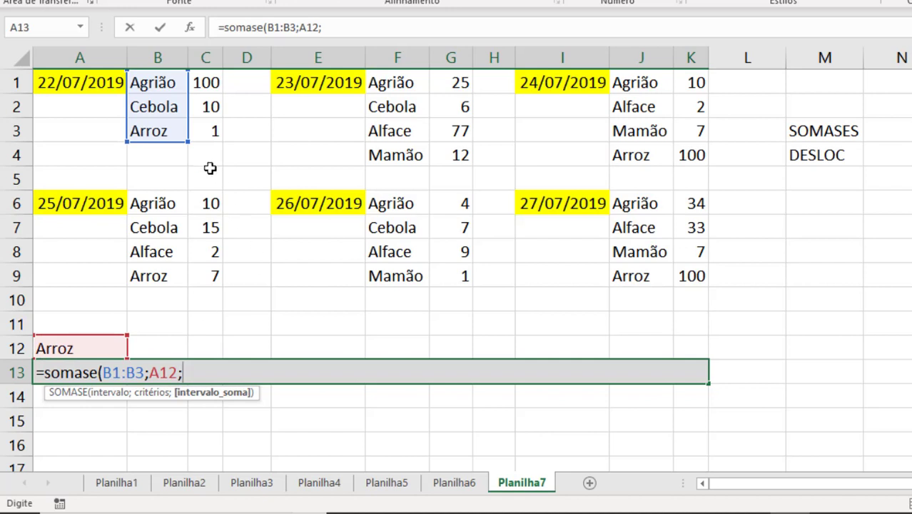
pyautogui.moveTo(208, 81); pyautogui.dragTo(205, 130)
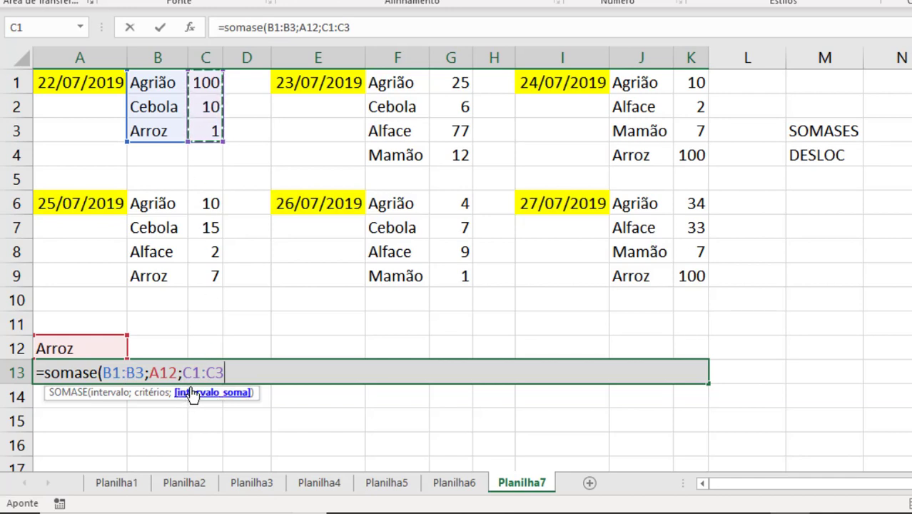
pyautogui.press('Return')
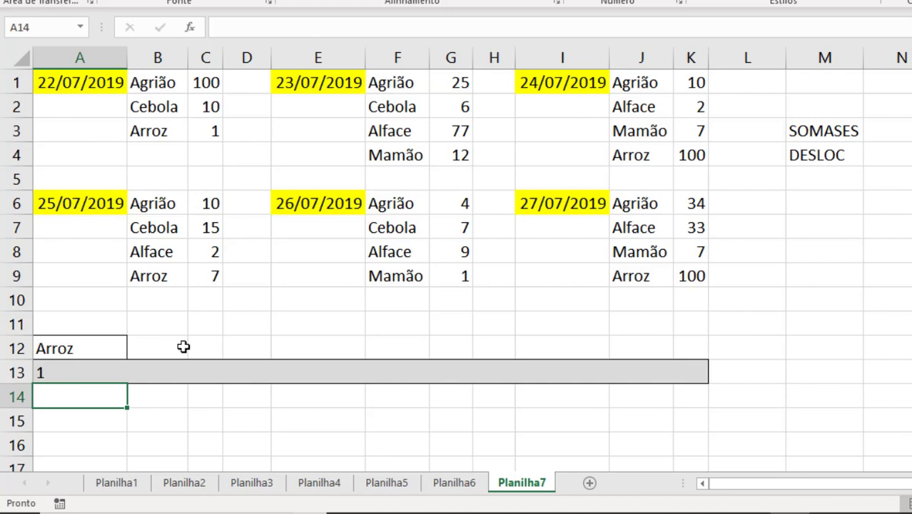
pyautogui.click(211, 126)
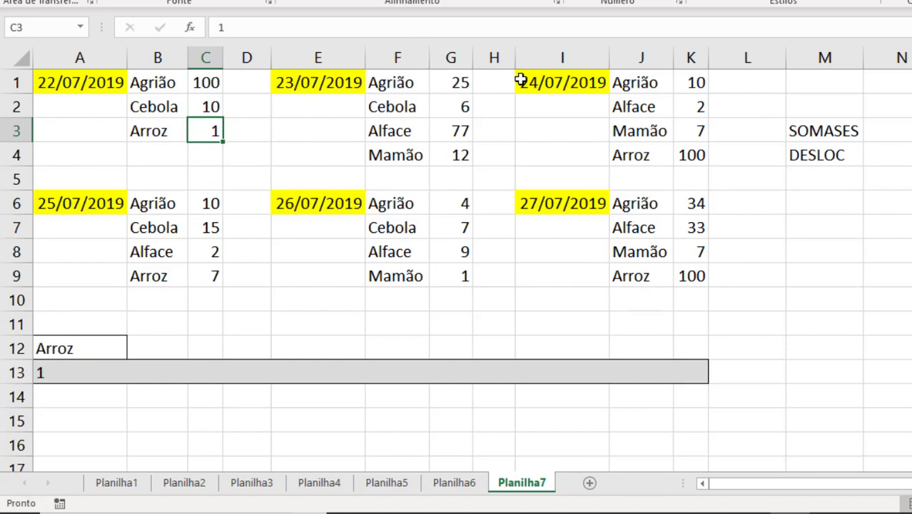
# Step: Start replacing the formula in A13 with =SOMASES(DESLOC(A1;0;1; so the sum range is offset one column from A1
pyautogui.click(89, 370)
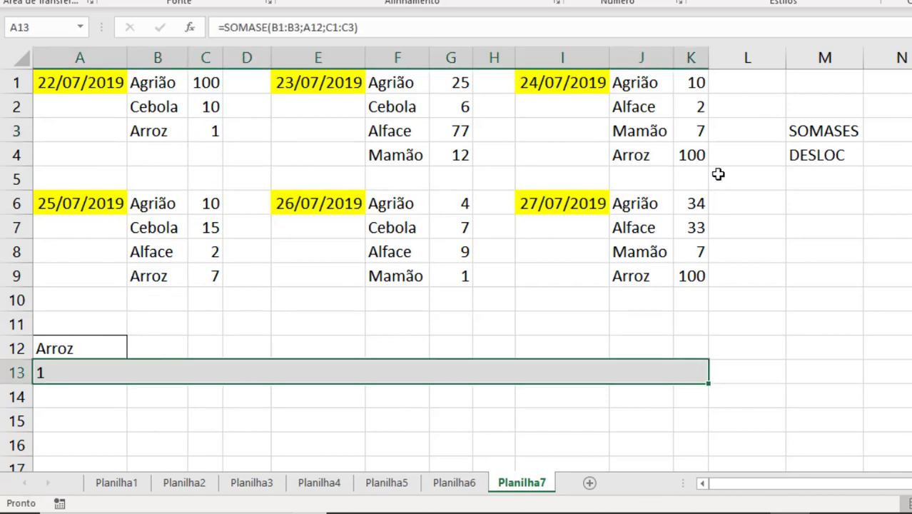
pyautogui.write('=')
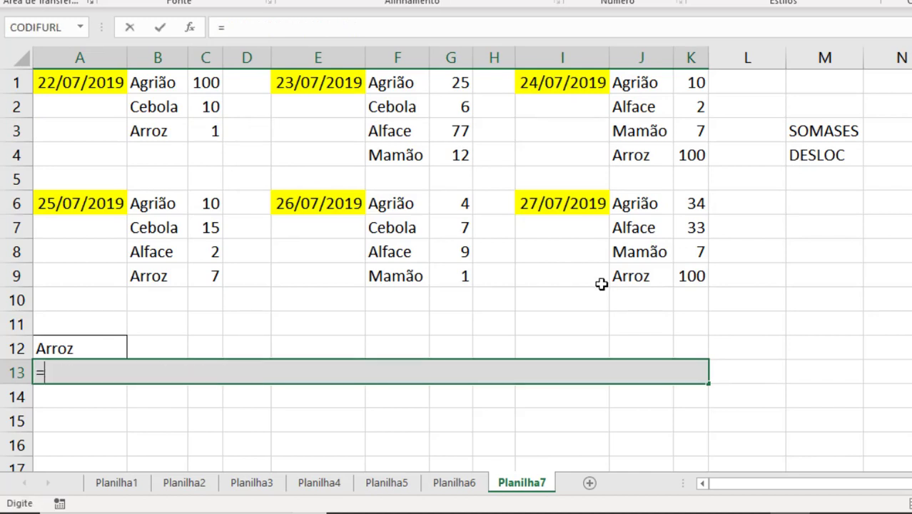
pyautogui.write('SOMASES(')
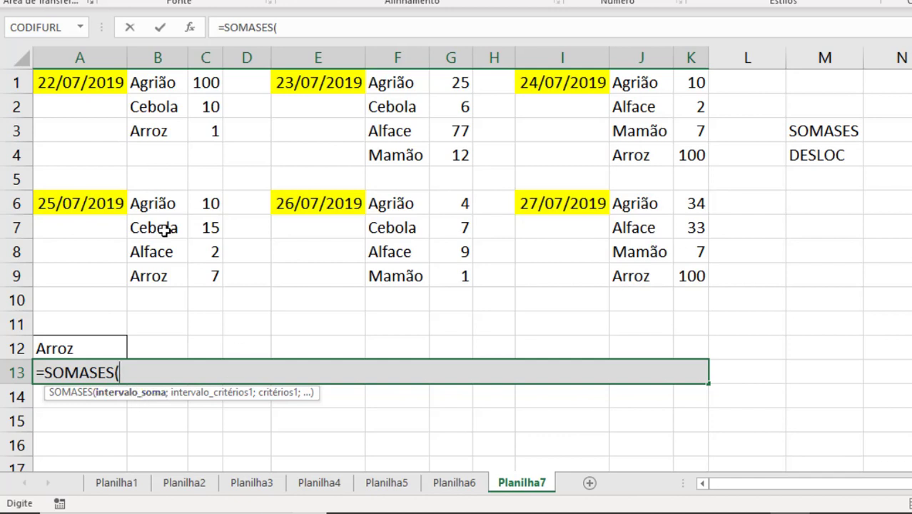
pyautogui.write('DESLOC')
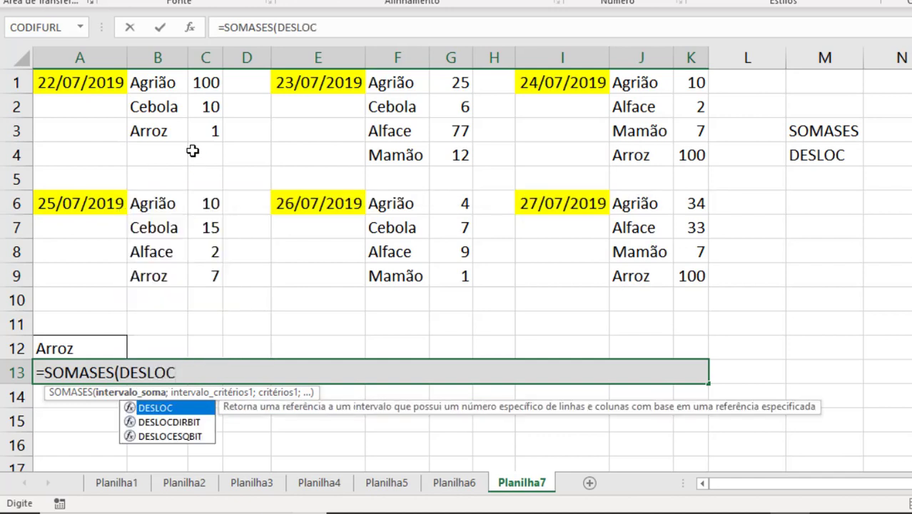
pyautogui.press('Tab')
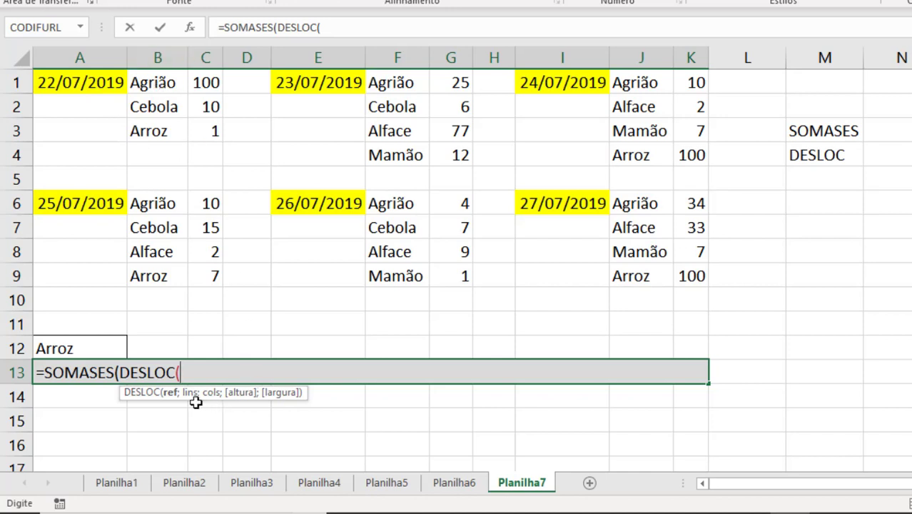
pyautogui.click(69, 82)
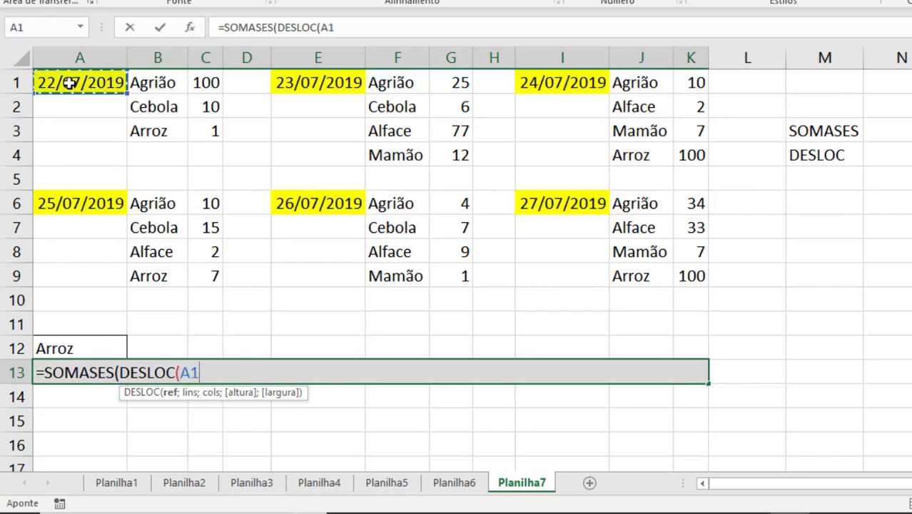
pyautogui.write(';0')
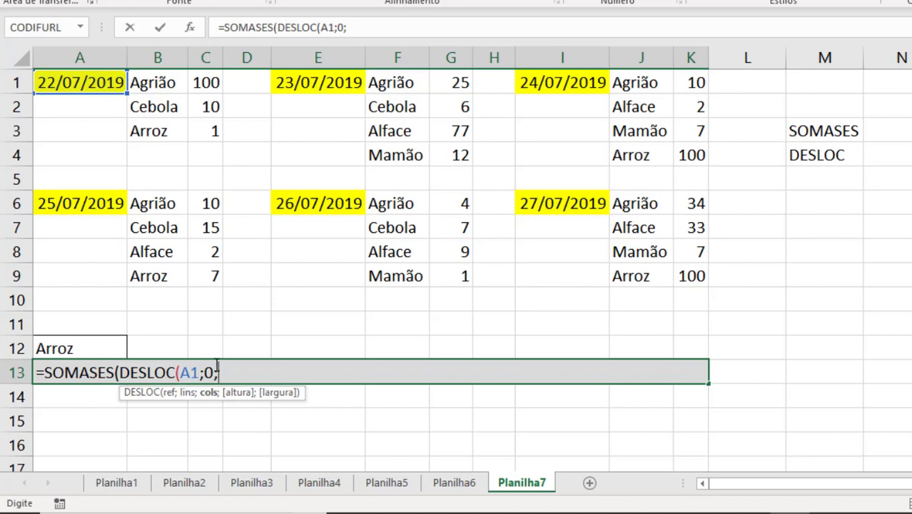
pyautogui.write('1')
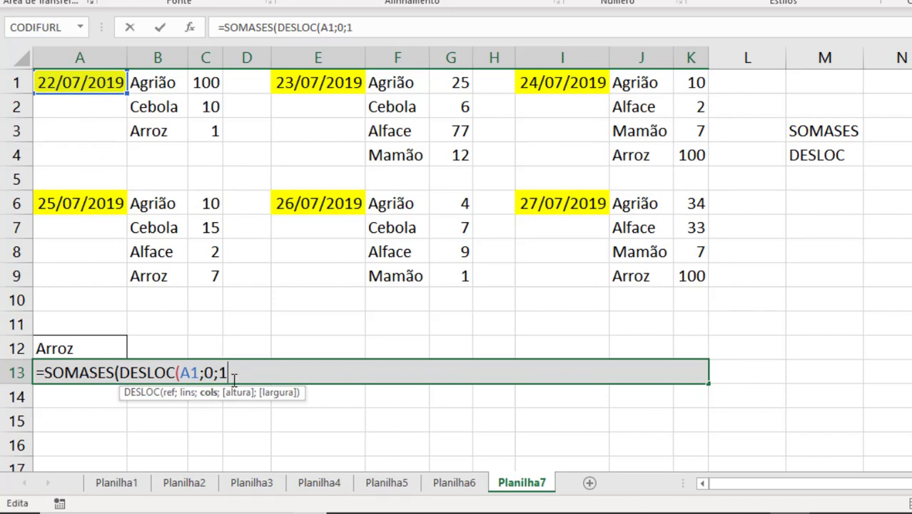
pyautogui.write(';')
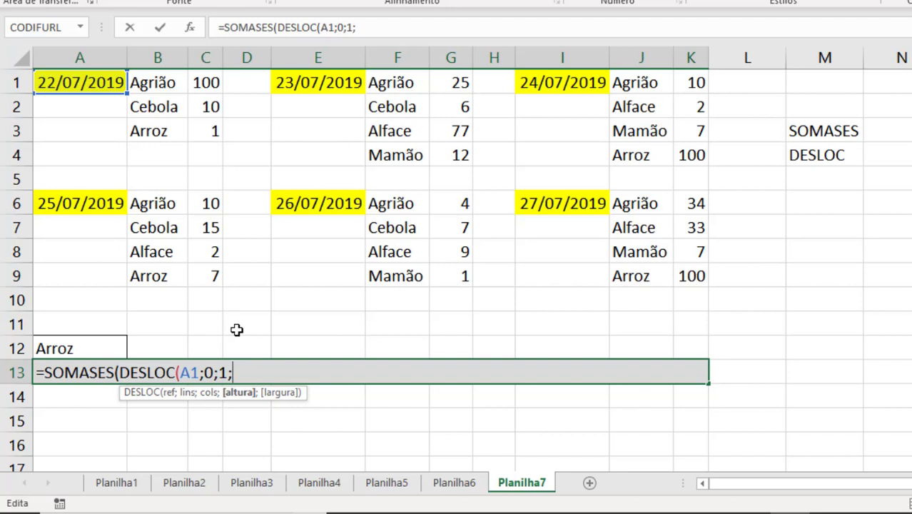
# Step: Set the DESLOC height argument to LINS($A$1:$K$9) with absolute references
pyautogui.write('LINS(')
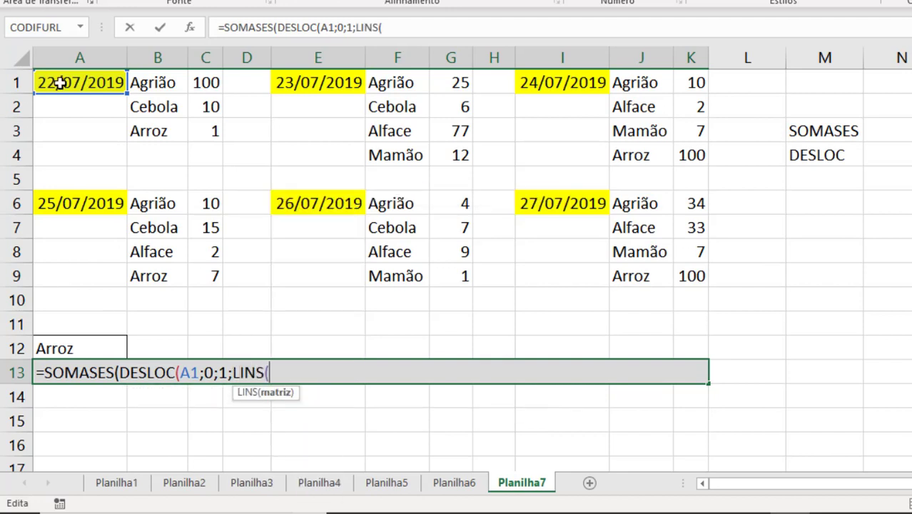
pyautogui.moveTo(60, 83); pyautogui.dragTo(698, 273)
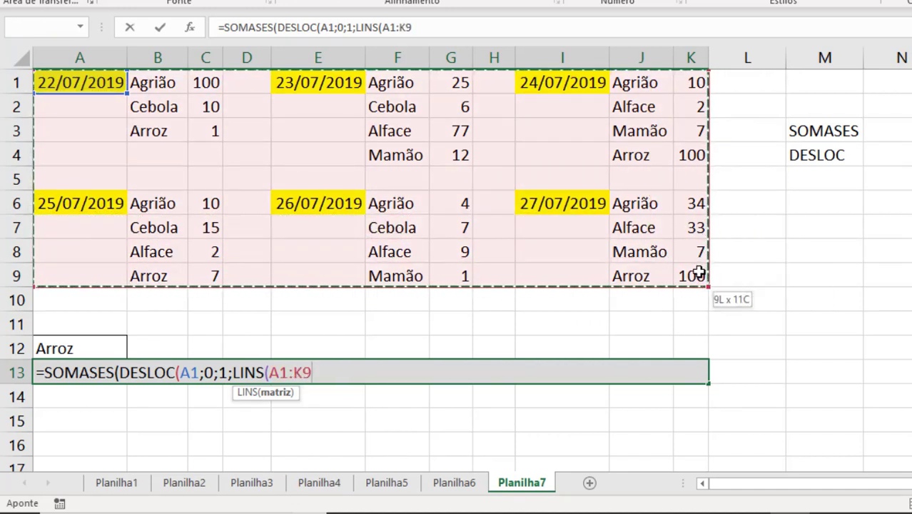
pyautogui.press('F4')
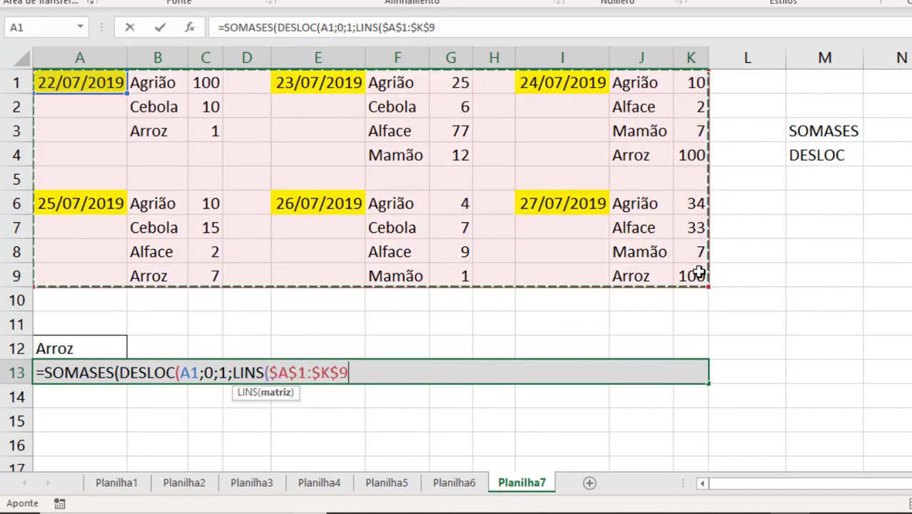
pyautogui.write(';')
pyautogui.press('BackSpace')
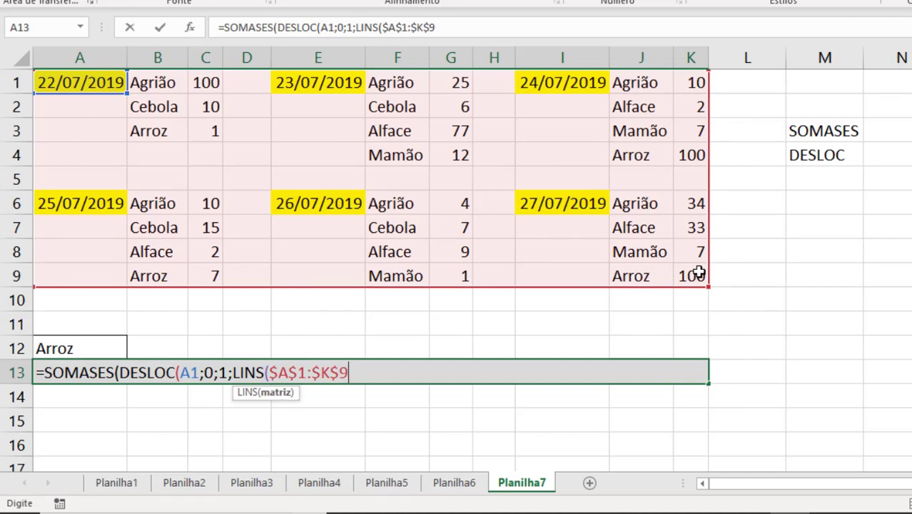
pyautogui.write(';')
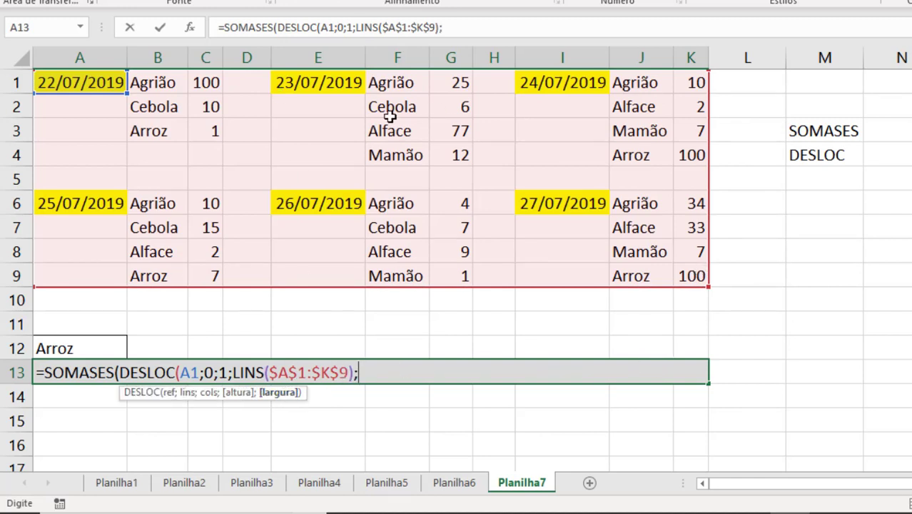
# Step: Set the DESLOC width argument to COLS($A$1:$K$9) and close the DESLOC function as the sum range
pyautogui.write('COLS(')
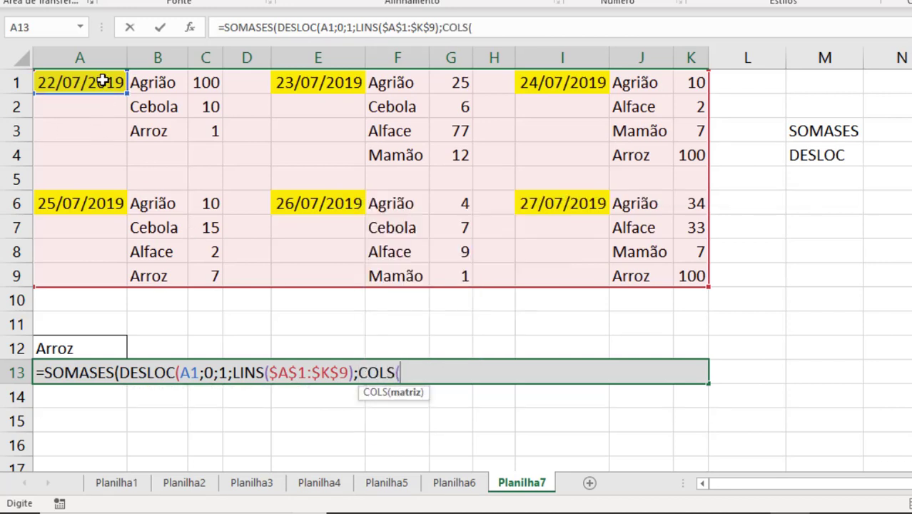
pyautogui.moveTo(103, 82); pyautogui.dragTo(691, 276)
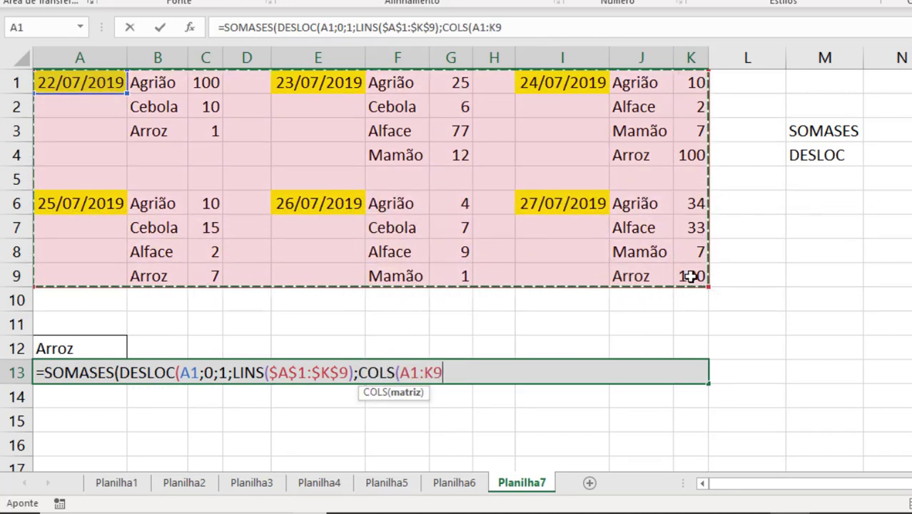
pyautogui.press('F4')
pyautogui.write(')')
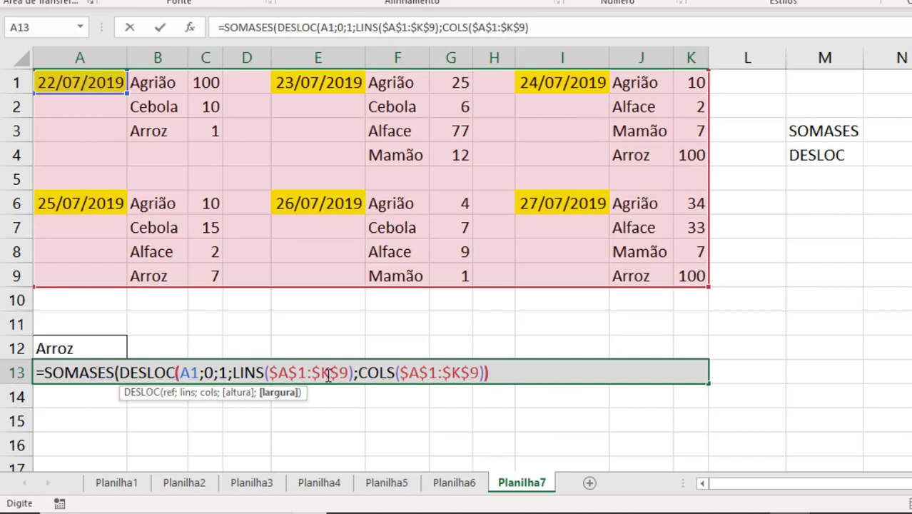
pyautogui.write(')')
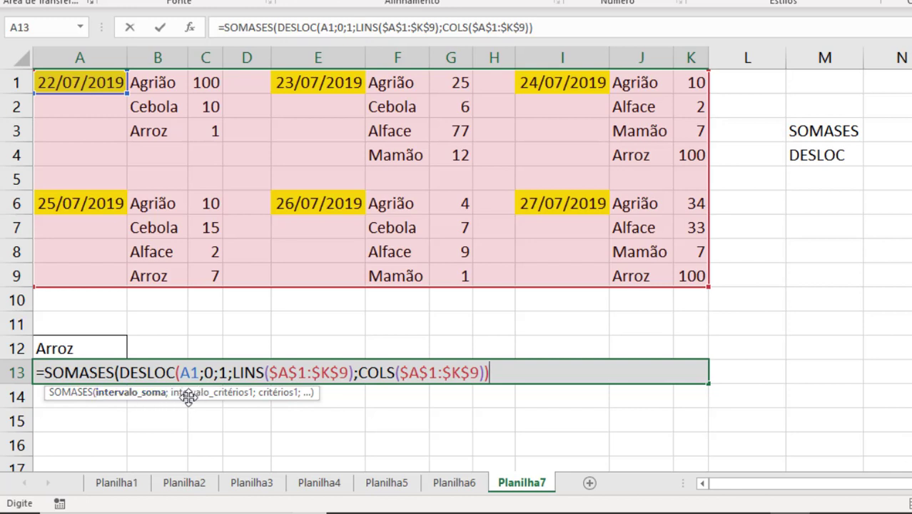
pyautogui.write(';')
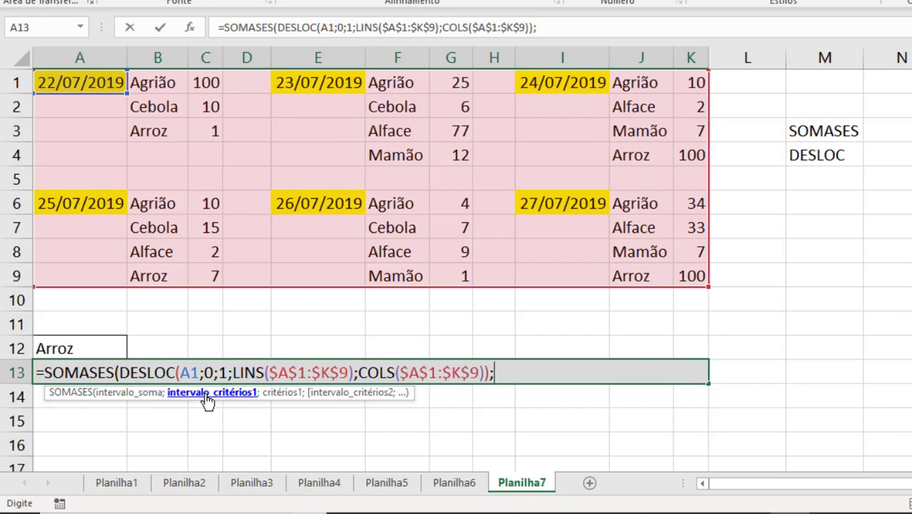
# Step: Complete the SOMASES formula in A13 with criteria range $A$1:$K$9 and criterion A12, and enter it
pyautogui.click(102, 82)
pyautogui.moveTo(102, 82); pyautogui.dragTo(685, 284)
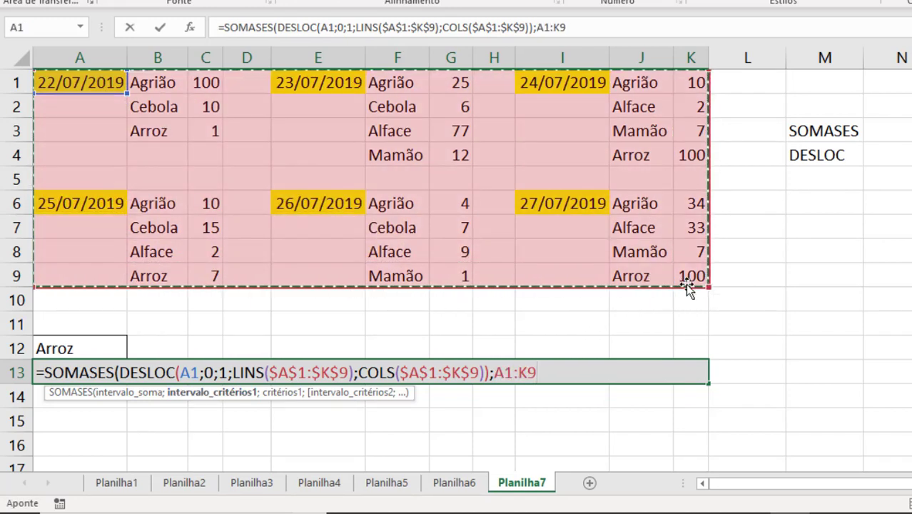
pyautogui.press('F4')
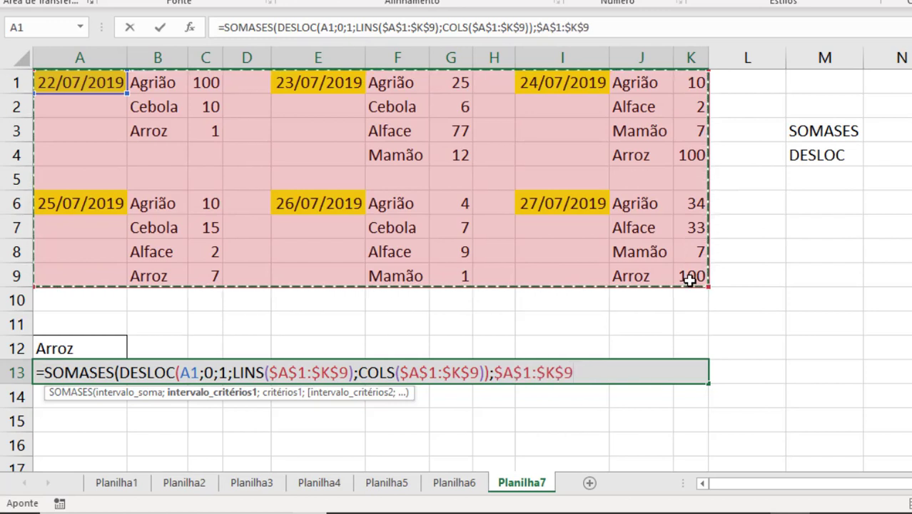
pyautogui.write(';')
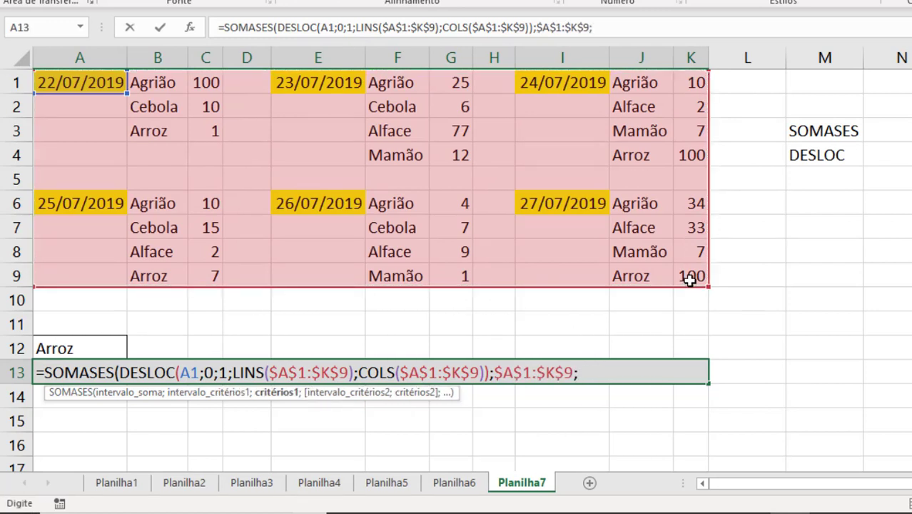
pyautogui.click(83, 345)
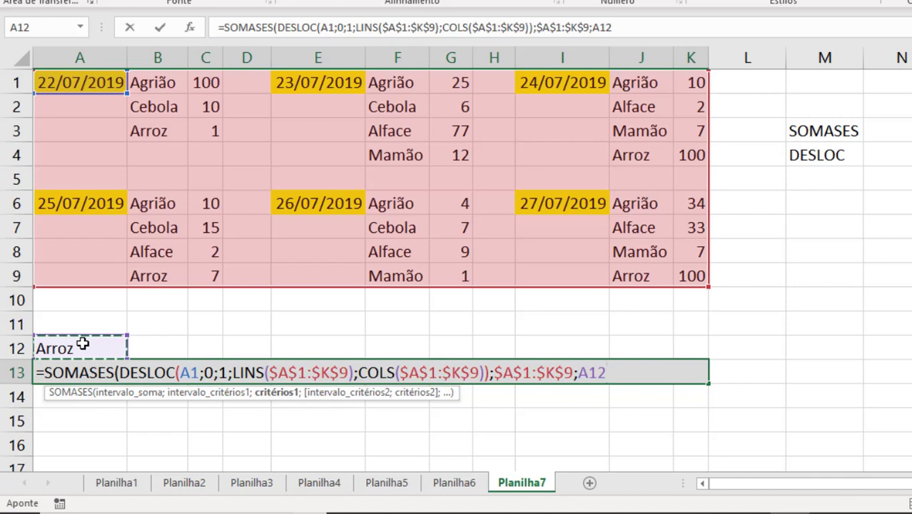
pyautogui.write(')')
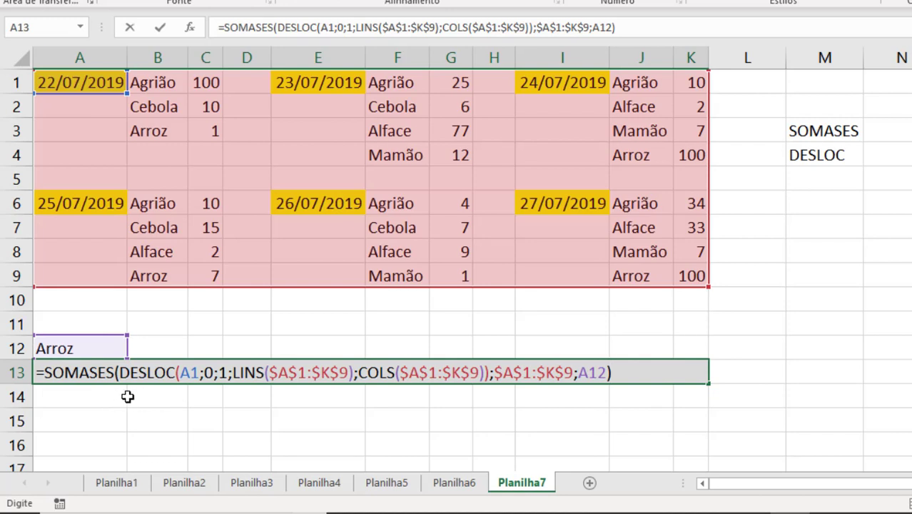
pyautogui.press('Return')
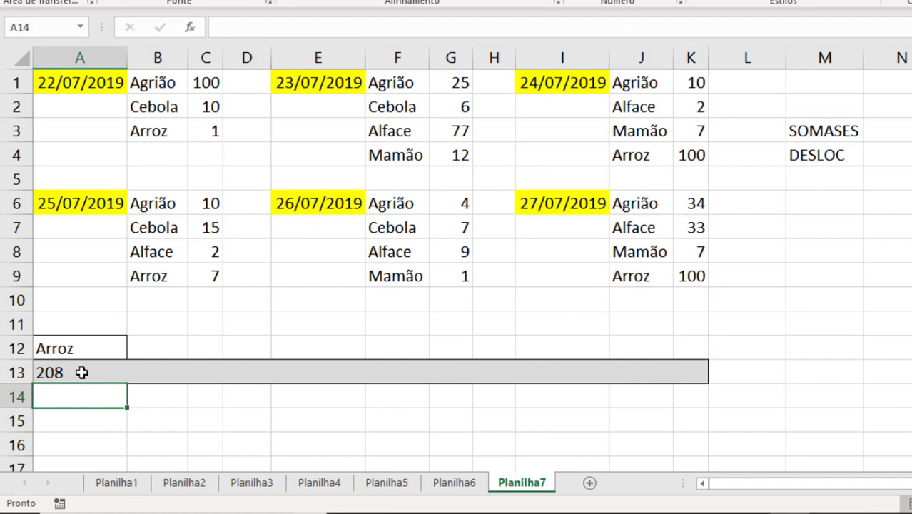
# Step: Check the A13 total by selecting the Arroz quantities in C3, K4, C9 and K9 together to see their sum
pyautogui.click(211, 131)
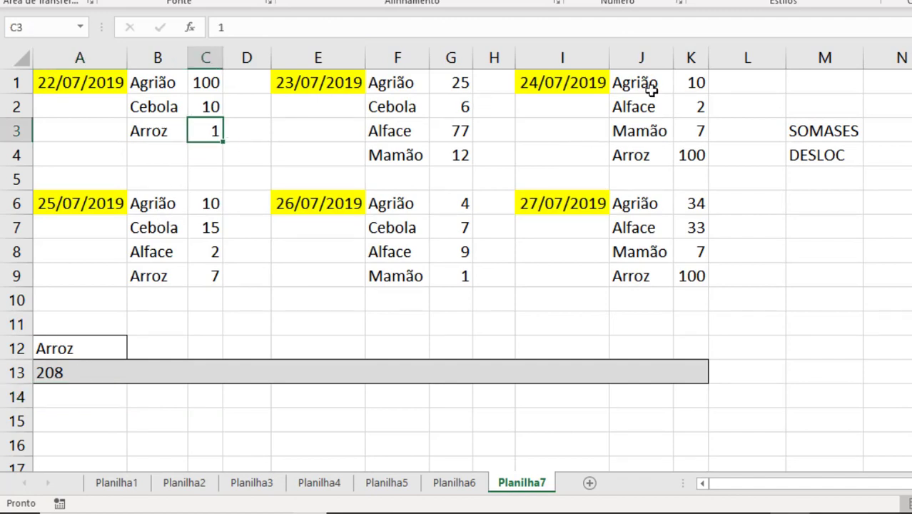
pyautogui.keyDown('ctrl'); pyautogui.click(691, 154); pyautogui.keyUp('ctrl')
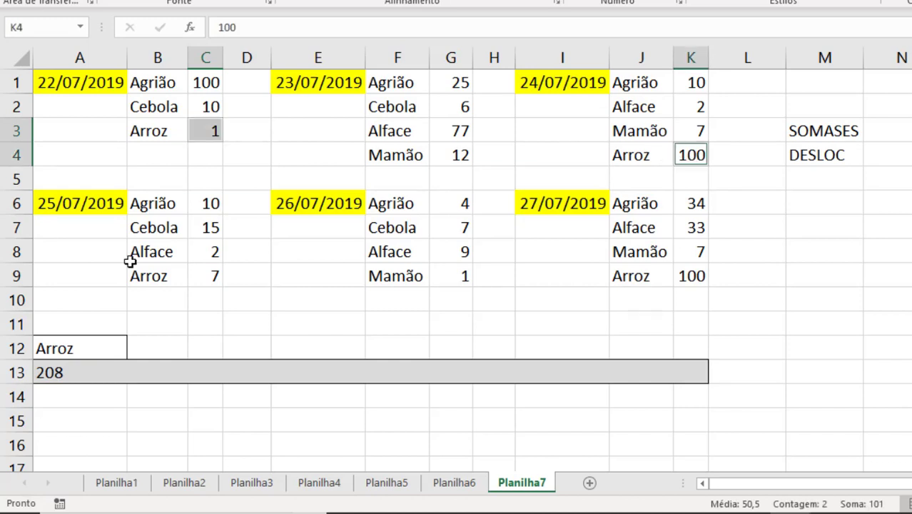
pyautogui.keyDown('ctrl'); pyautogui.click(212, 276); pyautogui.keyUp('ctrl')
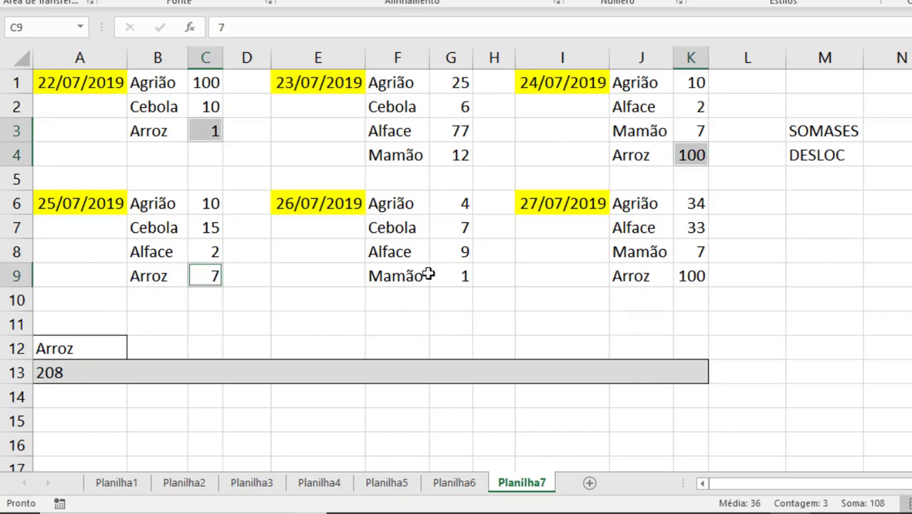
pyautogui.keyDown('ctrl'); pyautogui.click(692, 276); pyautogui.keyUp('ctrl')
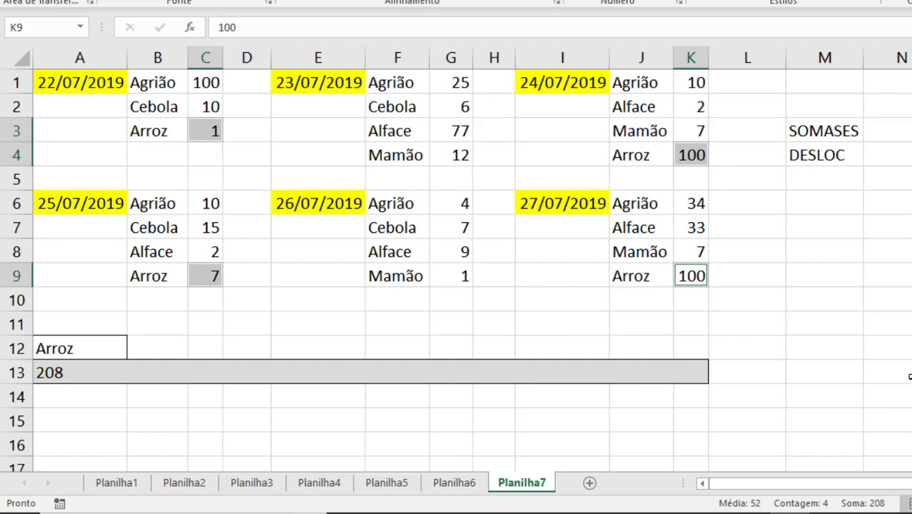
# Step: Change the search item in A12 to Cebola
pyautogui.click(94, 343)
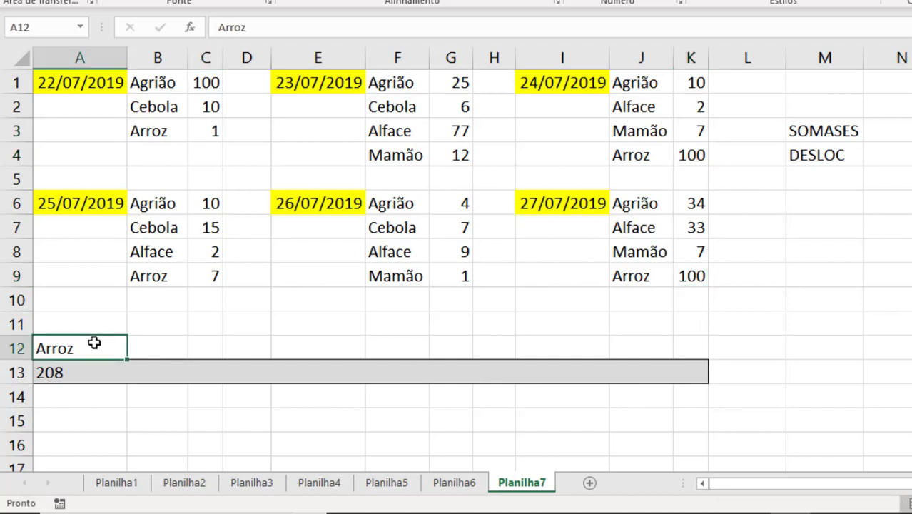
pyautogui.write('cEBOL')
pyautogui.press('BackSpace')
pyautogui.press('BackSpace')
pyautogui.press('BackSpace')
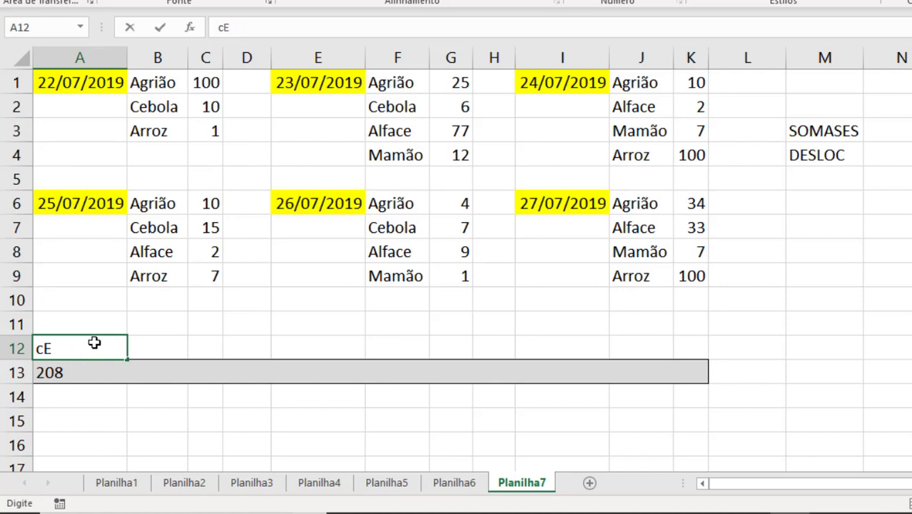
pyautogui.press('BackSpace')
pyautogui.write('Cebola')
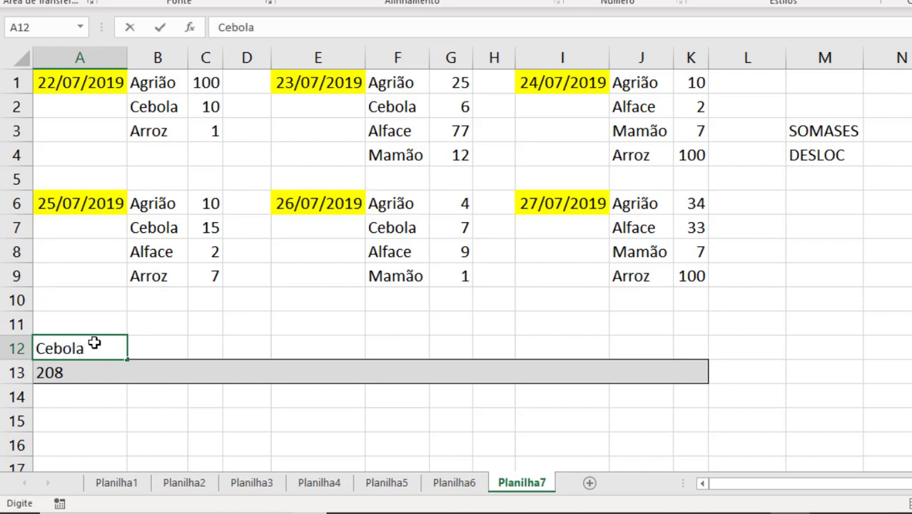
pyautogui.press('Return')
pyautogui.click(370, 301)
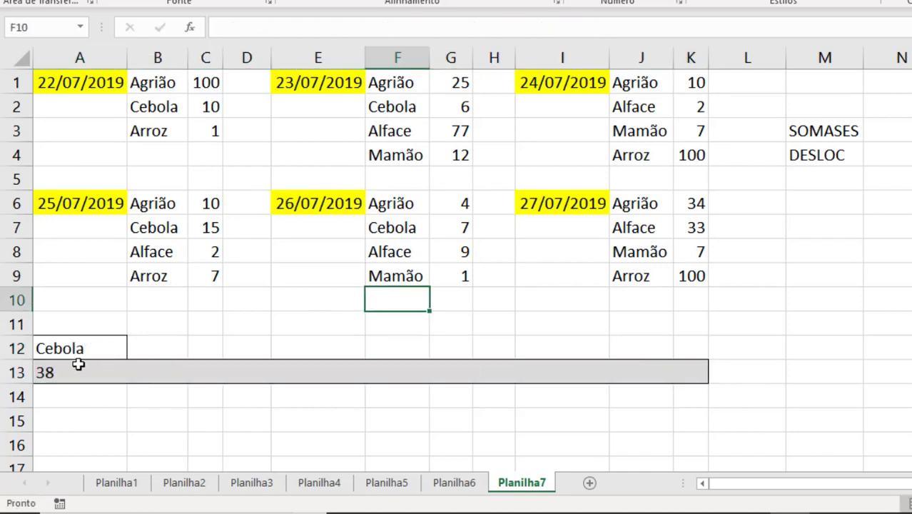
# Step: Check the A13 total by selecting the Cebola quantities in C2, G2, G7 and C7 together to see their sum
pyautogui.click(209, 132)
pyautogui.click(209, 107)
pyautogui.keyDown('ctrl'); pyautogui.click(448, 106); pyautogui.keyUp('ctrl')
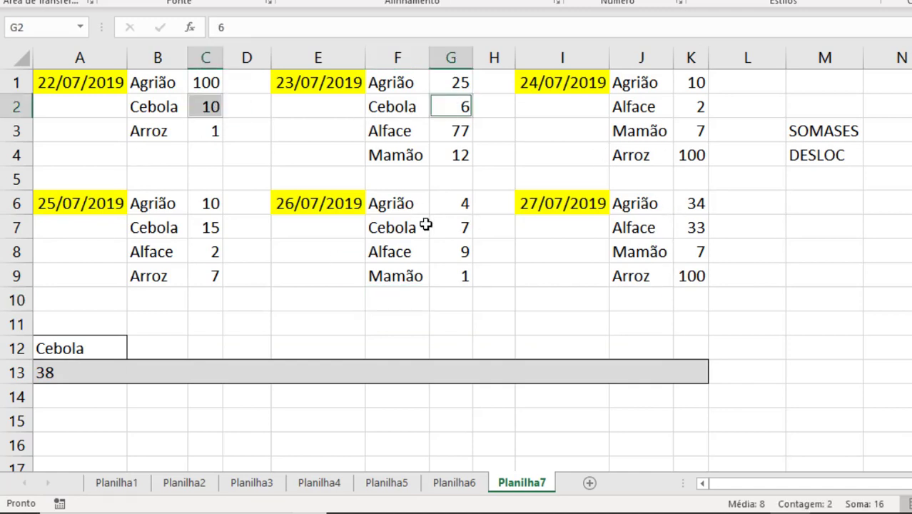
pyautogui.keyDown('ctrl'); pyautogui.click(456, 227); pyautogui.keyUp('ctrl')
pyautogui.keyDown('ctrl'); pyautogui.click(202, 227); pyautogui.keyUp('ctrl')
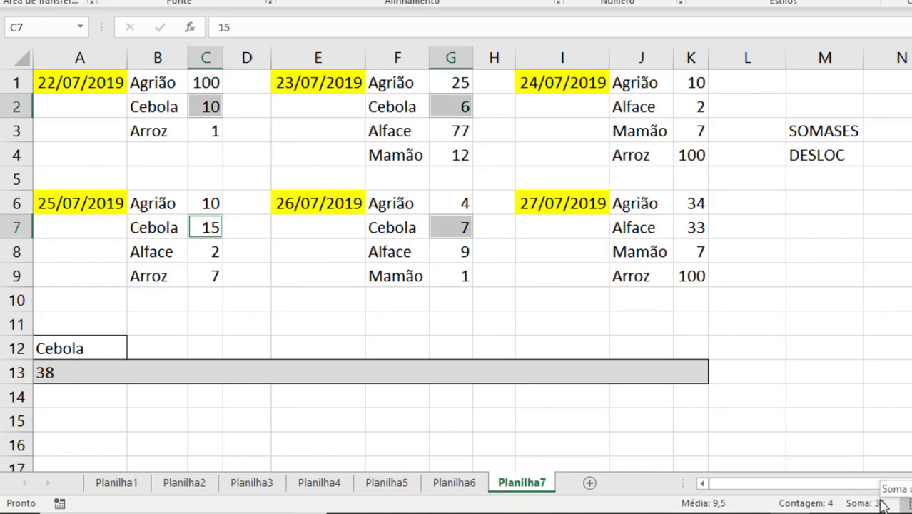
# Step: Review the data range A1:K9 and inspect the references used by the SOMASES formula in A13
pyautogui.click(839, 322)
pyautogui.click(402, 184)
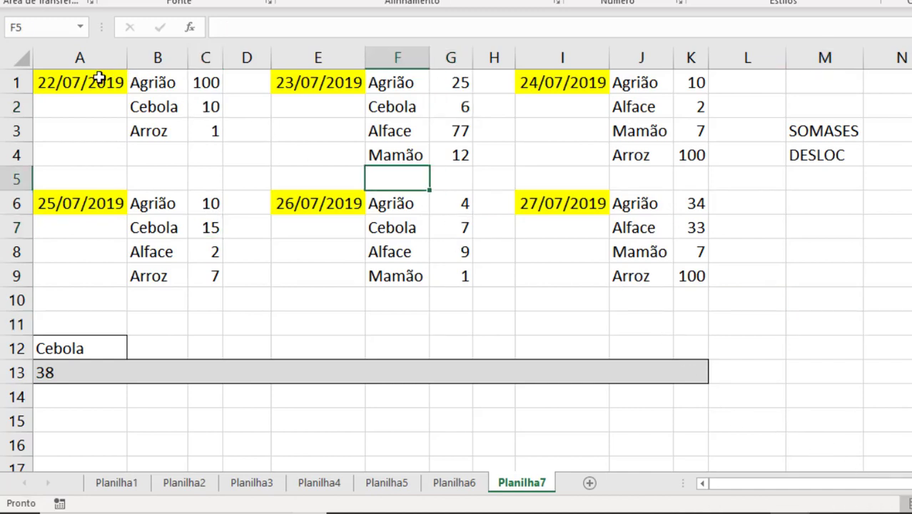
pyautogui.moveTo(99, 78); pyautogui.dragTo(686, 278)
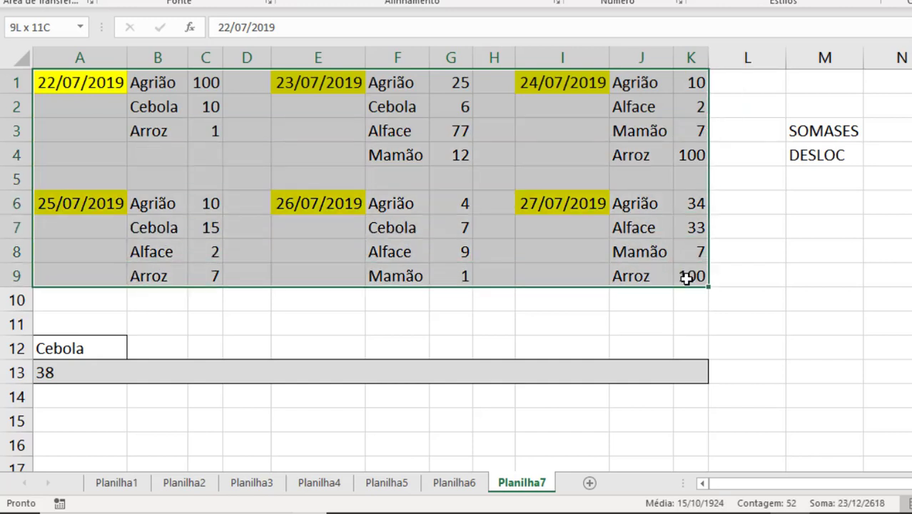
pyautogui.click(135, 372)
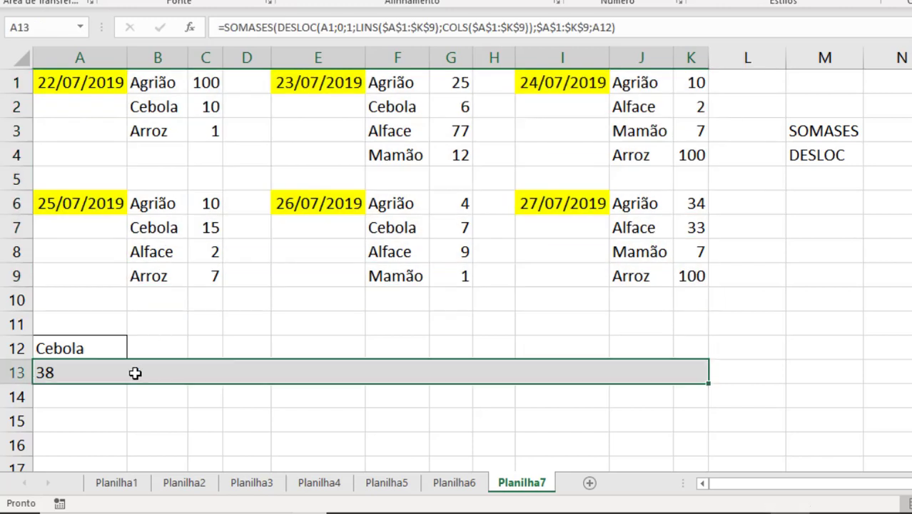
pyautogui.doubleClick(189, 372)
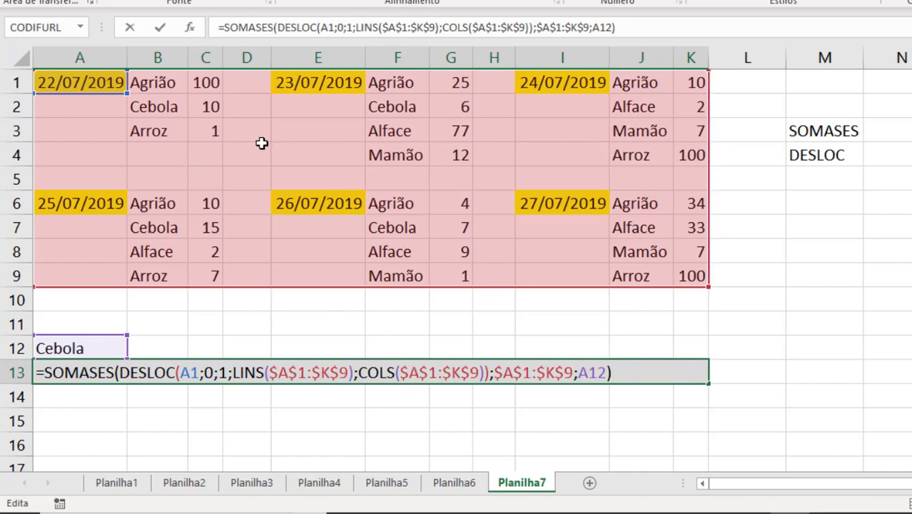
pyautogui.hotkey('ctrl', 'Return')
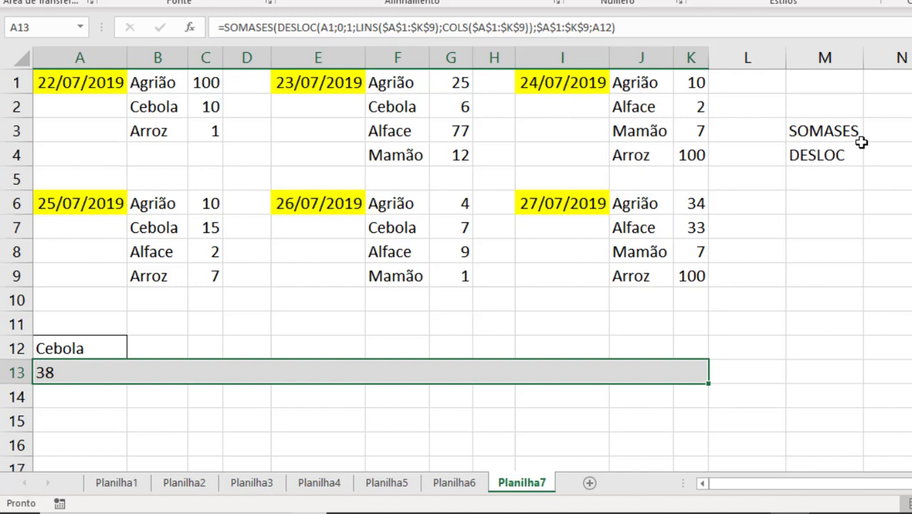
# Step: Add LINS in M5 and COLS in M6 to the list of functions below DESLOC
pyautogui.click(841, 136)
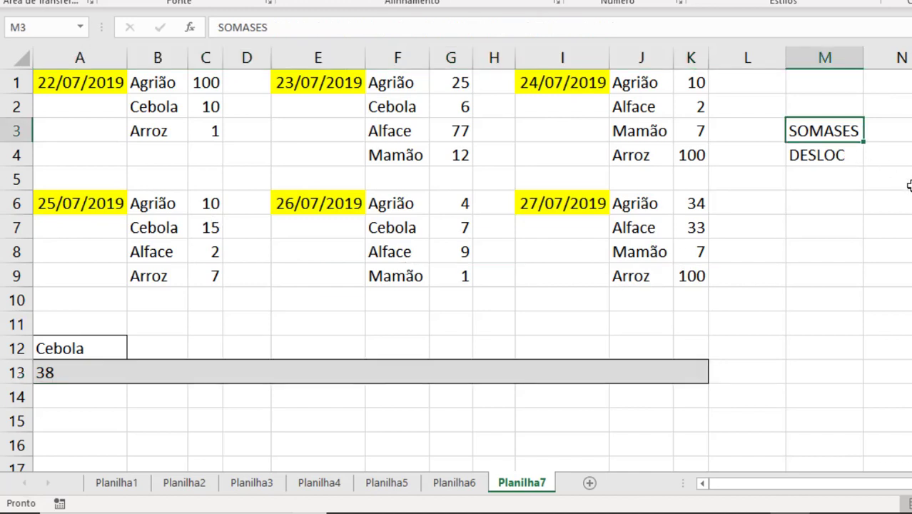
pyautogui.press('Down')
pyautogui.press('Down')
pyautogui.write('L')
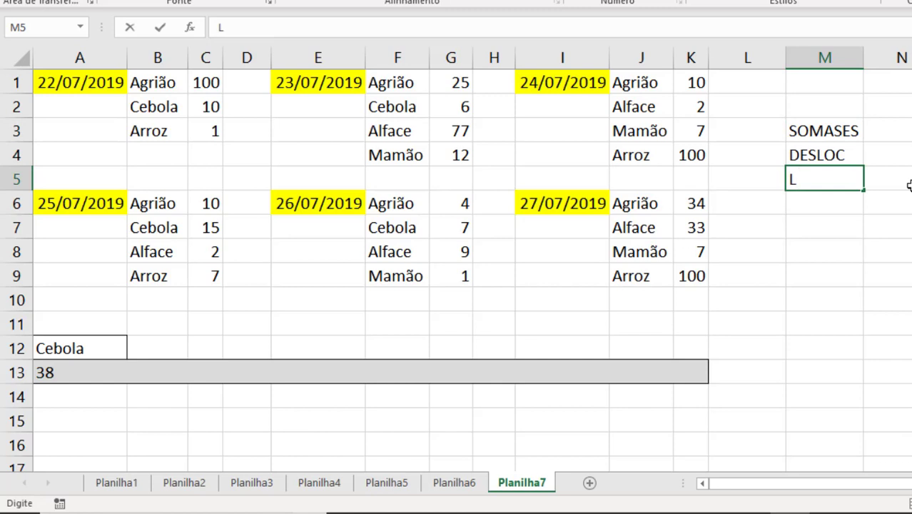
pyautogui.write('INS')
pyautogui.press('Return')
pyautogui.write('COLS')
pyautogui.press('Return')
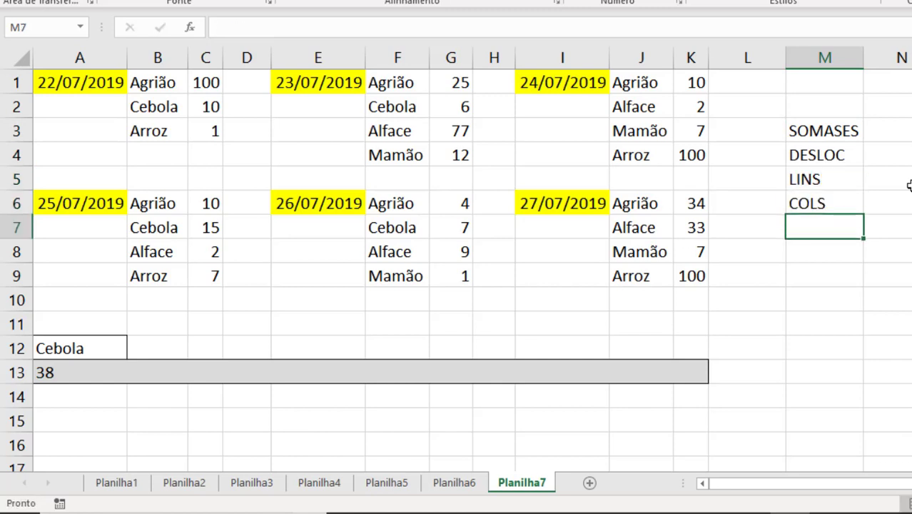
# Step: Copy the merged A13 result row into row 14 and check the pasted formula's references
pyautogui.click(167, 301)
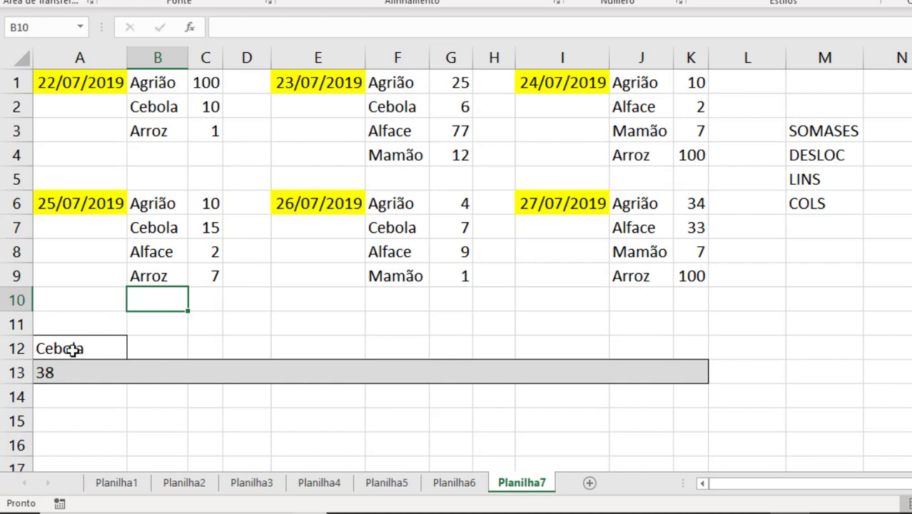
pyautogui.click(88, 371)
pyautogui.hotkey('ctrl', 'c')
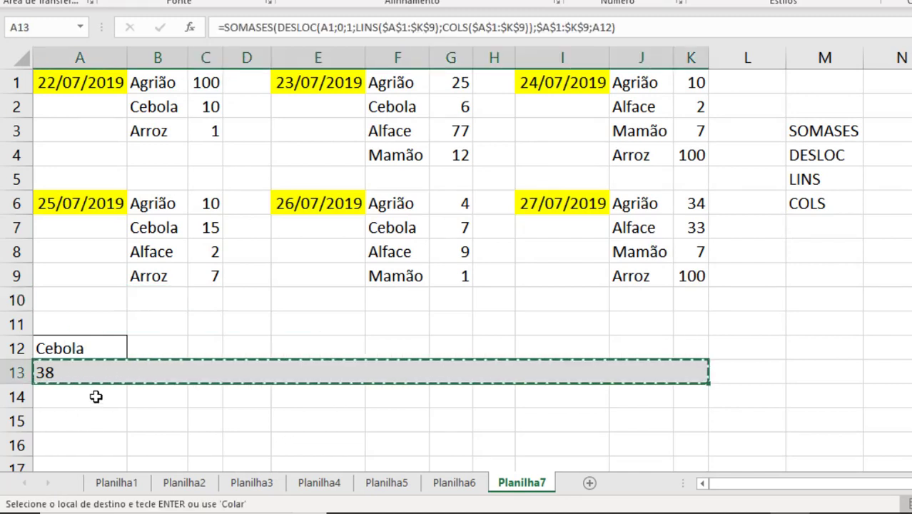
pyautogui.click(96, 394)
pyautogui.hotkey('ctrl', 'v')
pyautogui.doubleClick(103, 393)
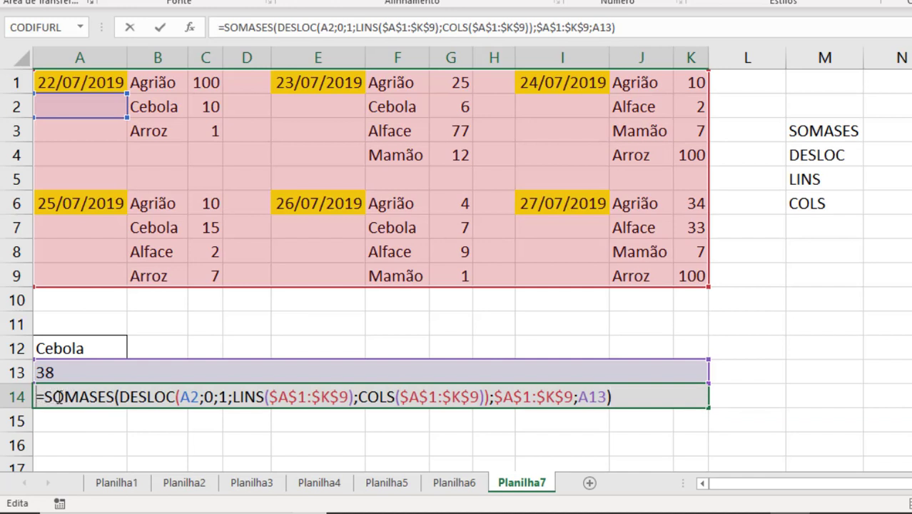
pyautogui.press('Escape')
# Step: Replace the content of A14 with a FÓRMULATEXTO formula that shows the formula of A13 as text
pyautogui.write('=FÓRMU')
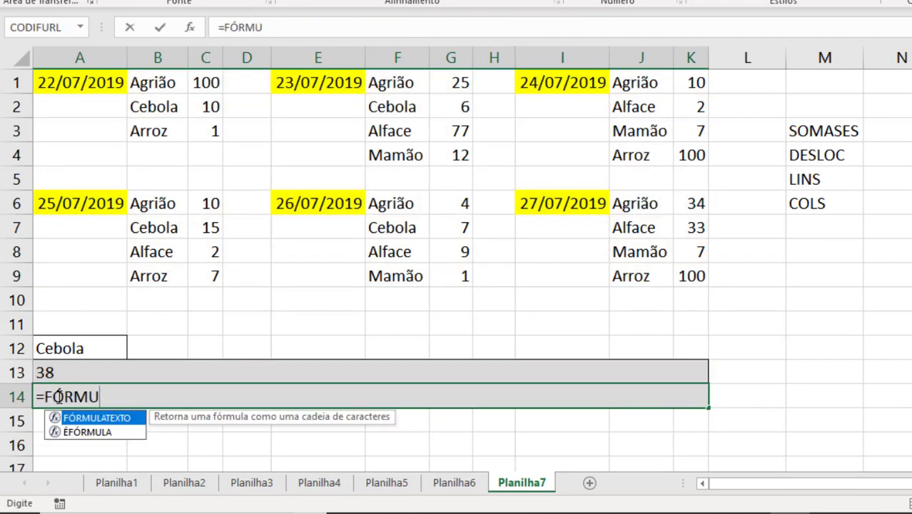
pyautogui.press('Tab')
pyautogui.press('Up')
pyautogui.press('Return')
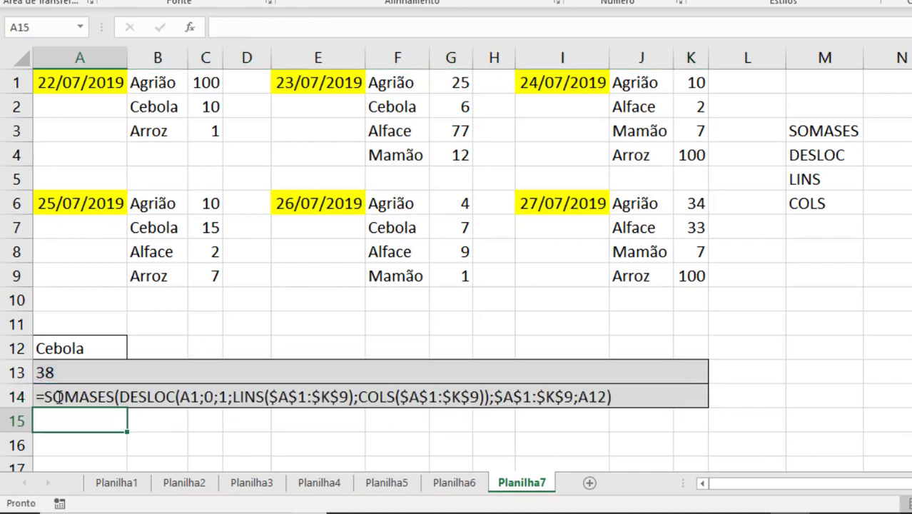
pyautogui.click(82, 398)
pyautogui.click(595, 331)
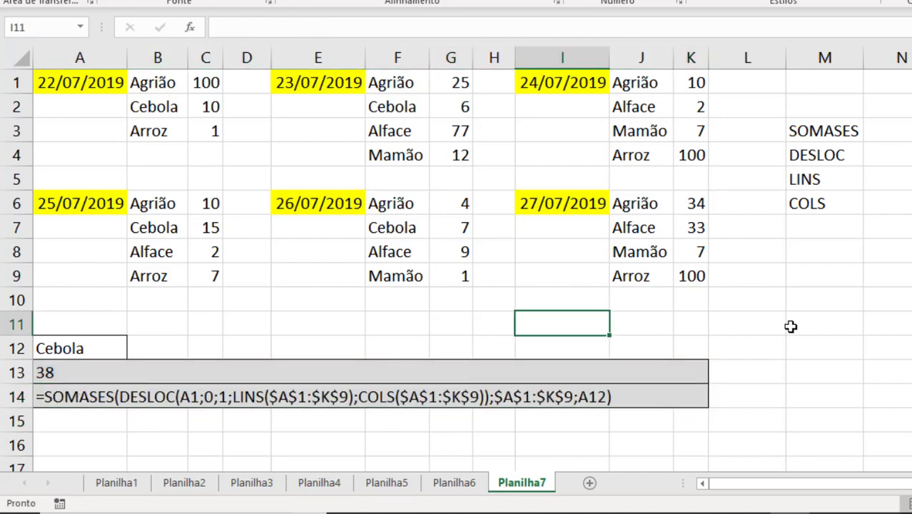
# Step: Center the function names in M3:M6 and apply all borders to these cells
pyautogui.click(790, 325)
pyautogui.moveTo(821, 130); pyautogui.dragTo(824, 203)
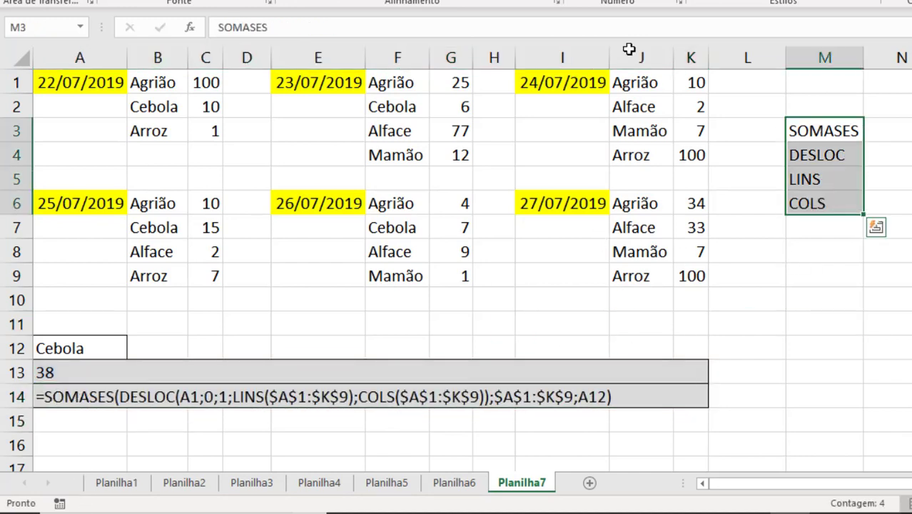
pyautogui.hotkey('ctrl', 'e')
pyautogui.hotkey('alt', 'c')
pyautogui.press('b')
pyautogui.press('t')
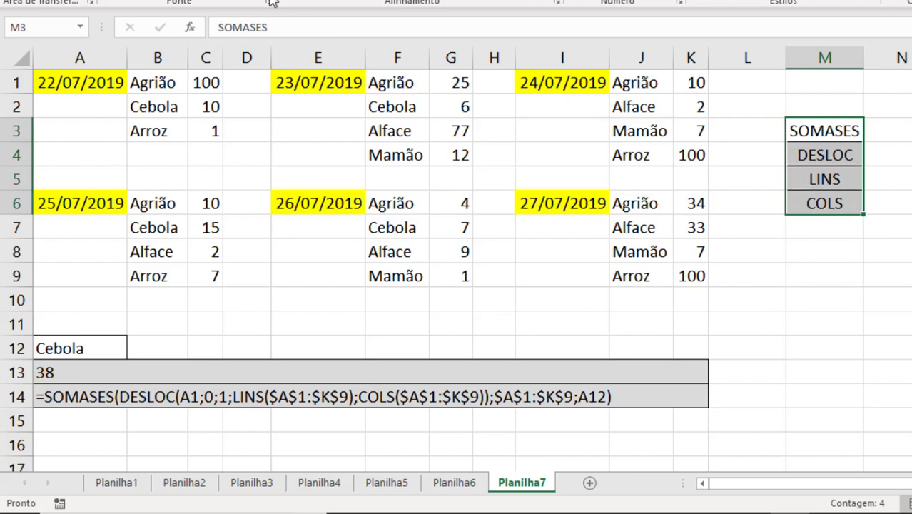
pyautogui.click(884, 324)
# Step: Minimize all open windows to show the desktop
pyautogui.click(877, 294)
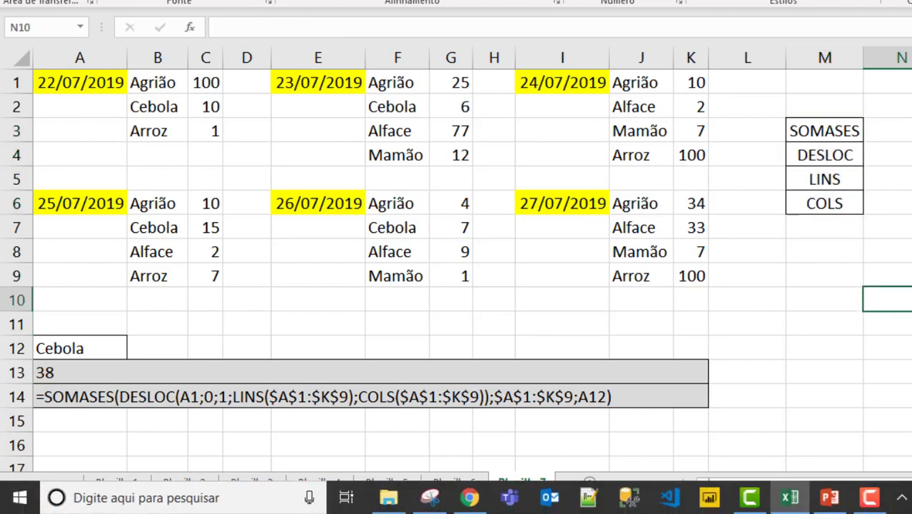
pyautogui.click(766, 247)
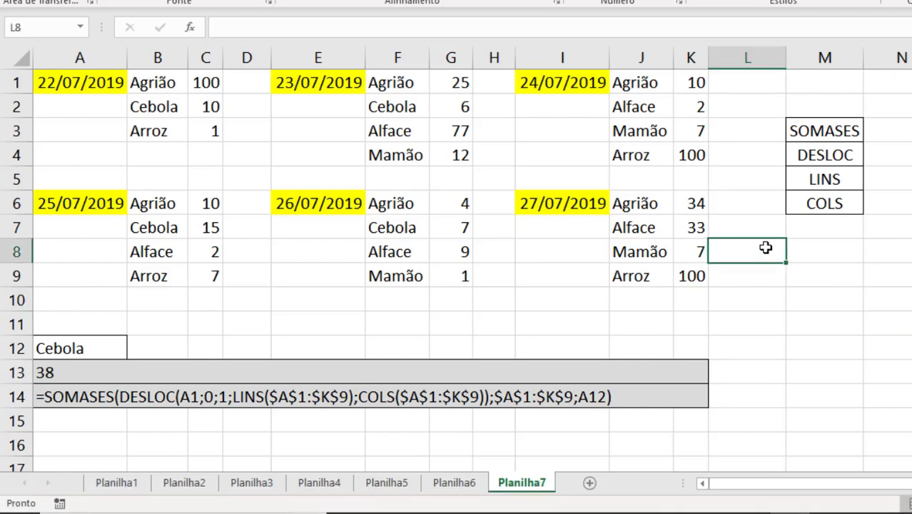
pyautogui.press('super+d')
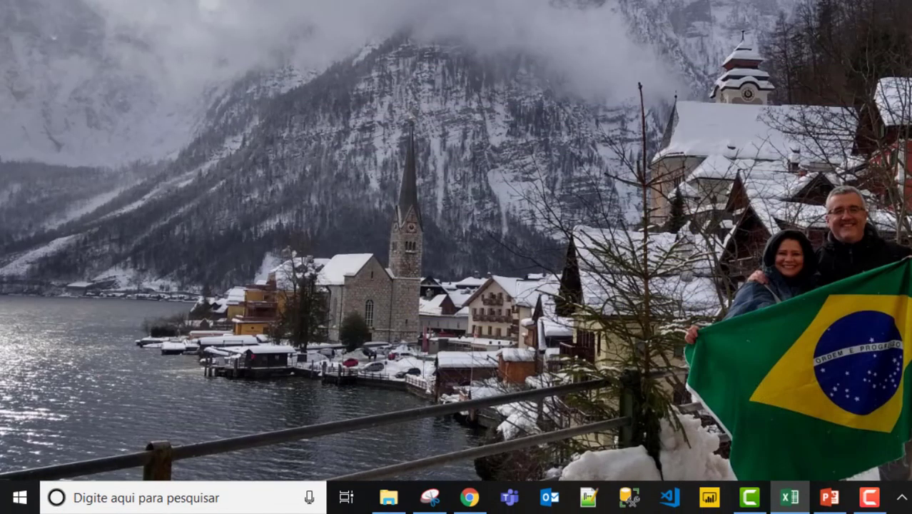